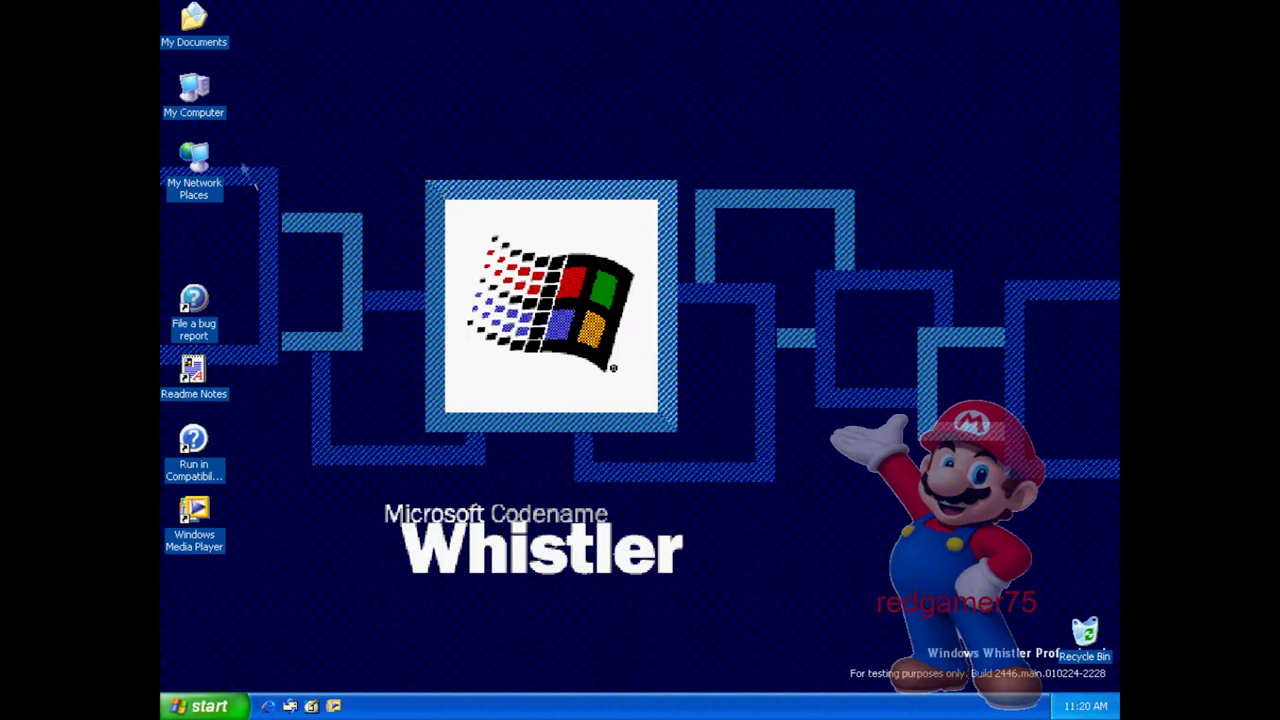
# Open My Computer from the desktop to view its drives and folders.
pyautogui.doubleClick(200, 91)
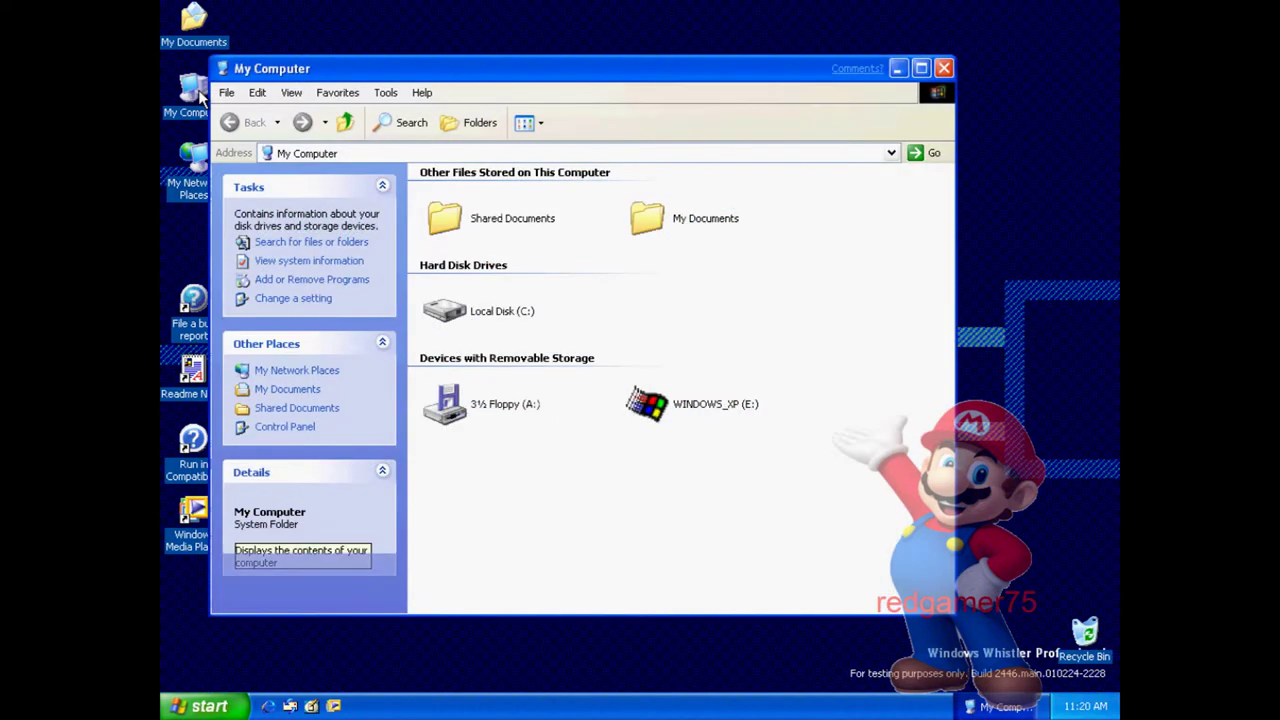
# Browse the WINDOWS_XP (E:) drive's Sharing, Hardware, AutoPlay and General property tabs.
pyautogui.click(657, 412)
pyautogui.rightClick(657, 412)
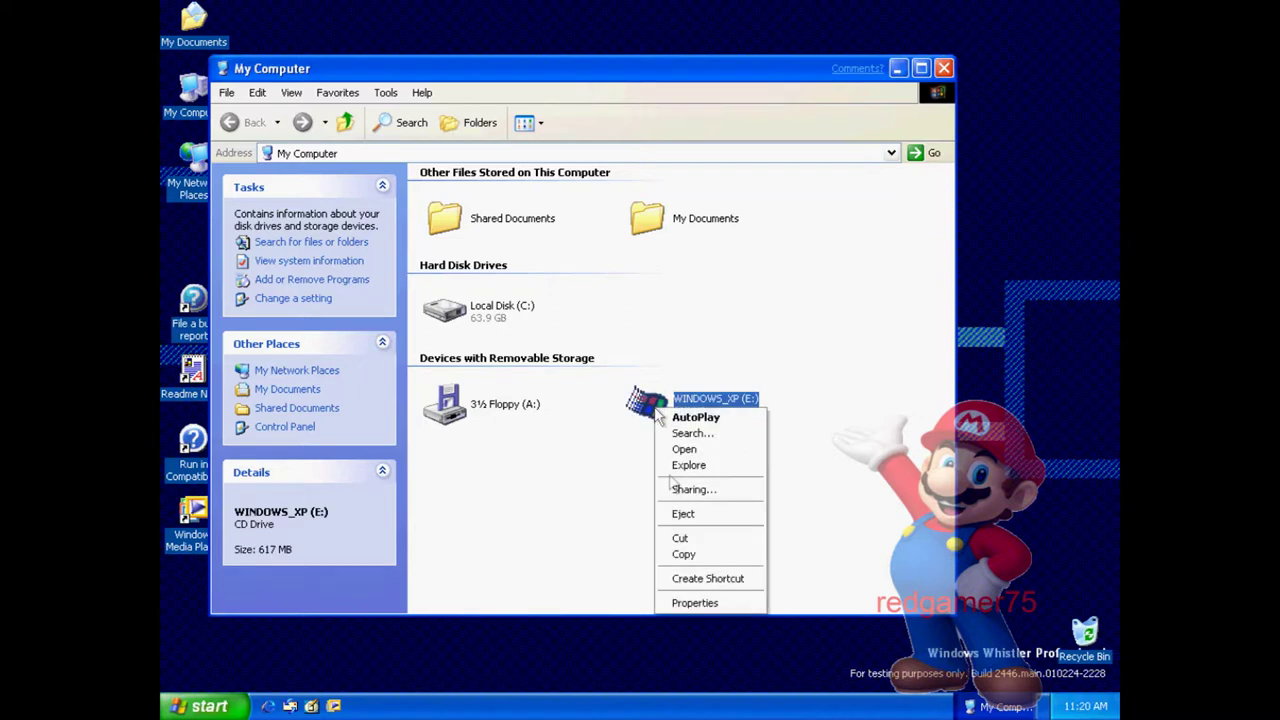
pyautogui.click(686, 606)
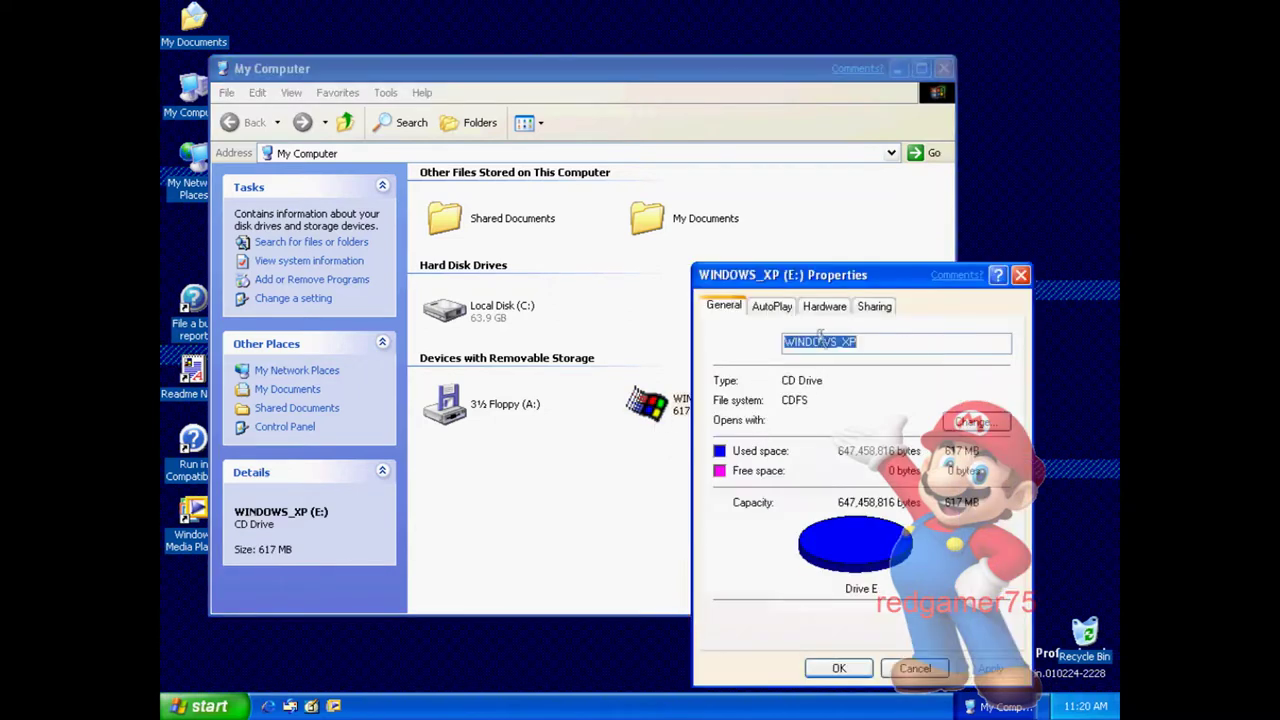
pyautogui.click(862, 308)
pyautogui.click(822, 307)
pyautogui.click(780, 308)
pyautogui.click(724, 307)
# Close the drive properties and launch the Whistler CD's welcome screen via AutoPlay.
pyautogui.click(1020, 275)
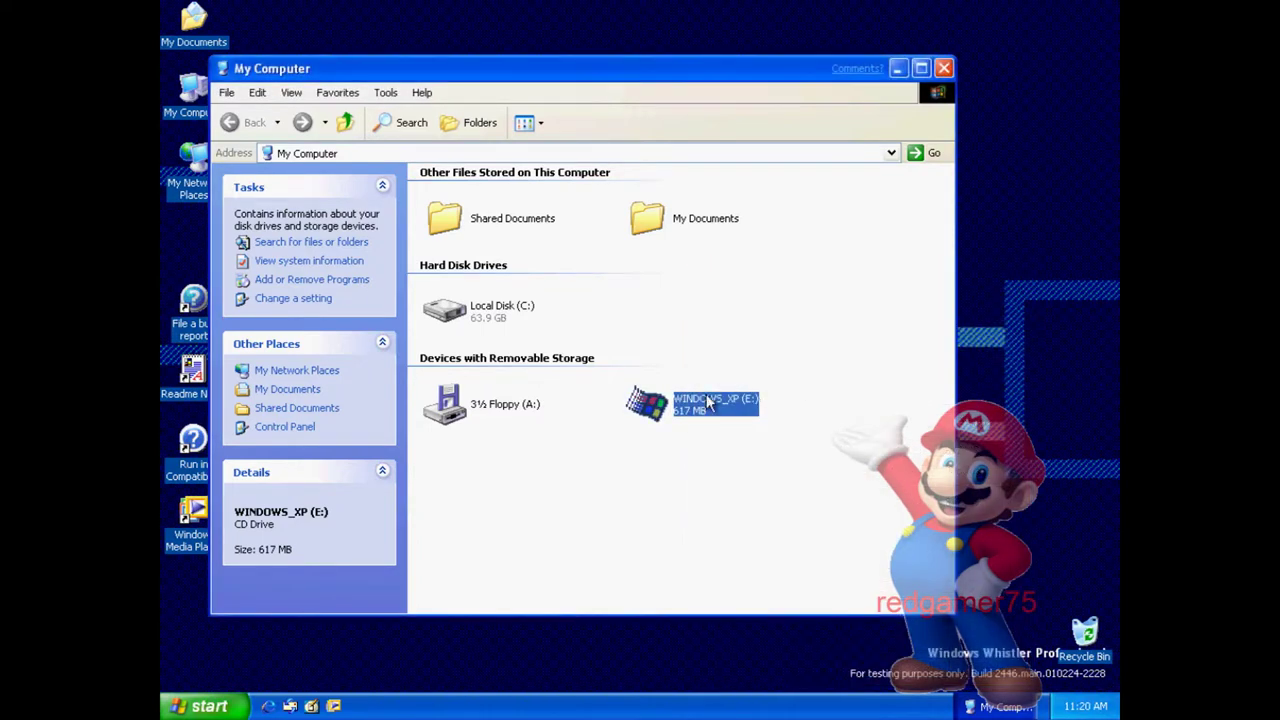
pyautogui.moveTo(715, 403)
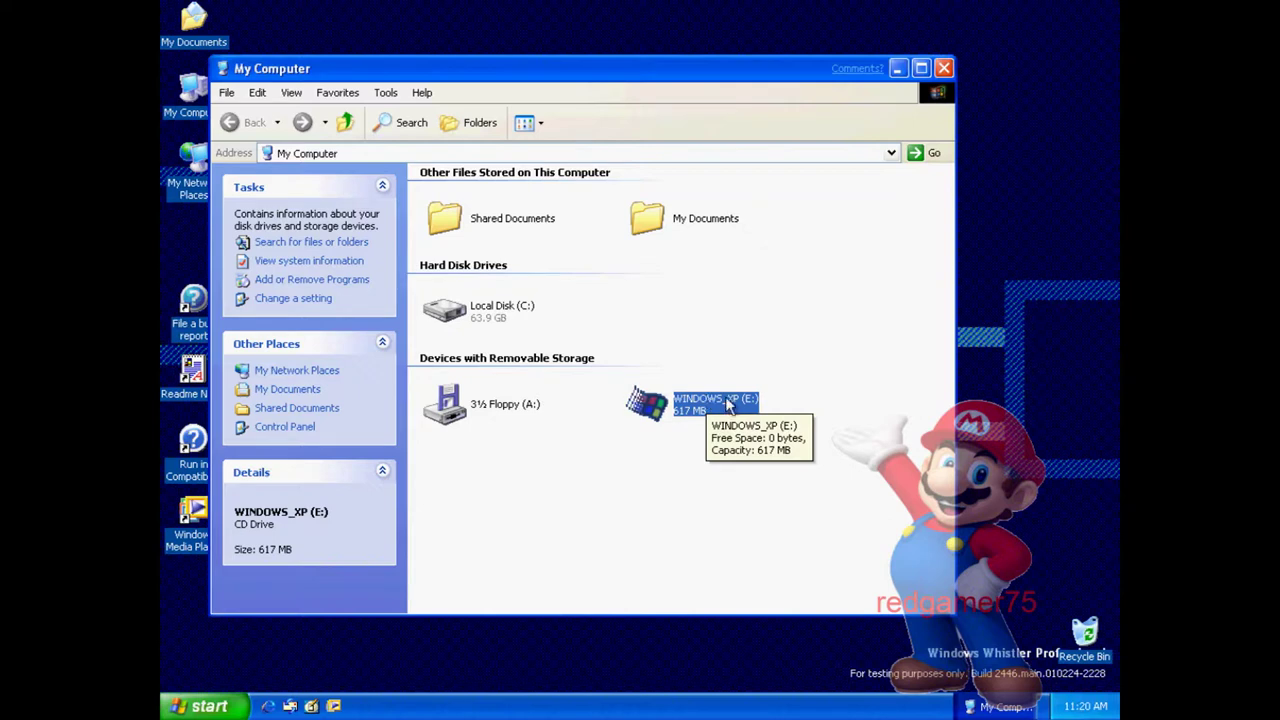
pyautogui.rightClick(727, 403)
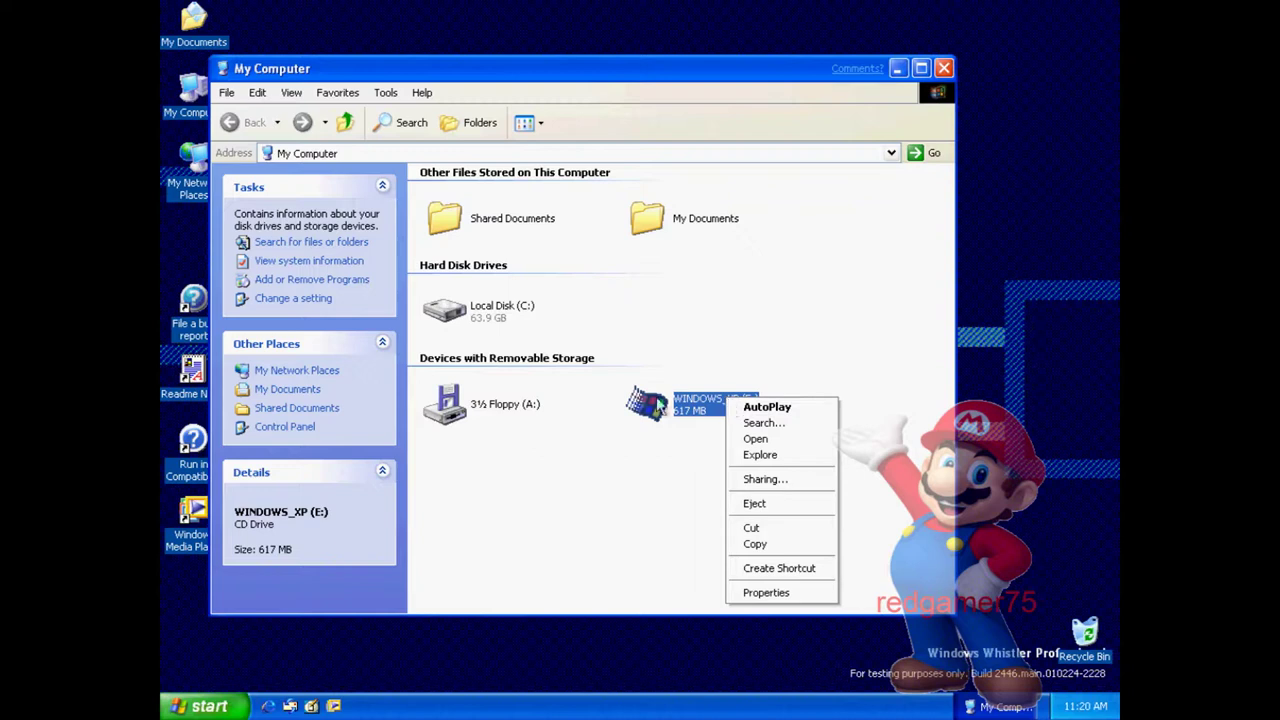
pyautogui.press('Return')
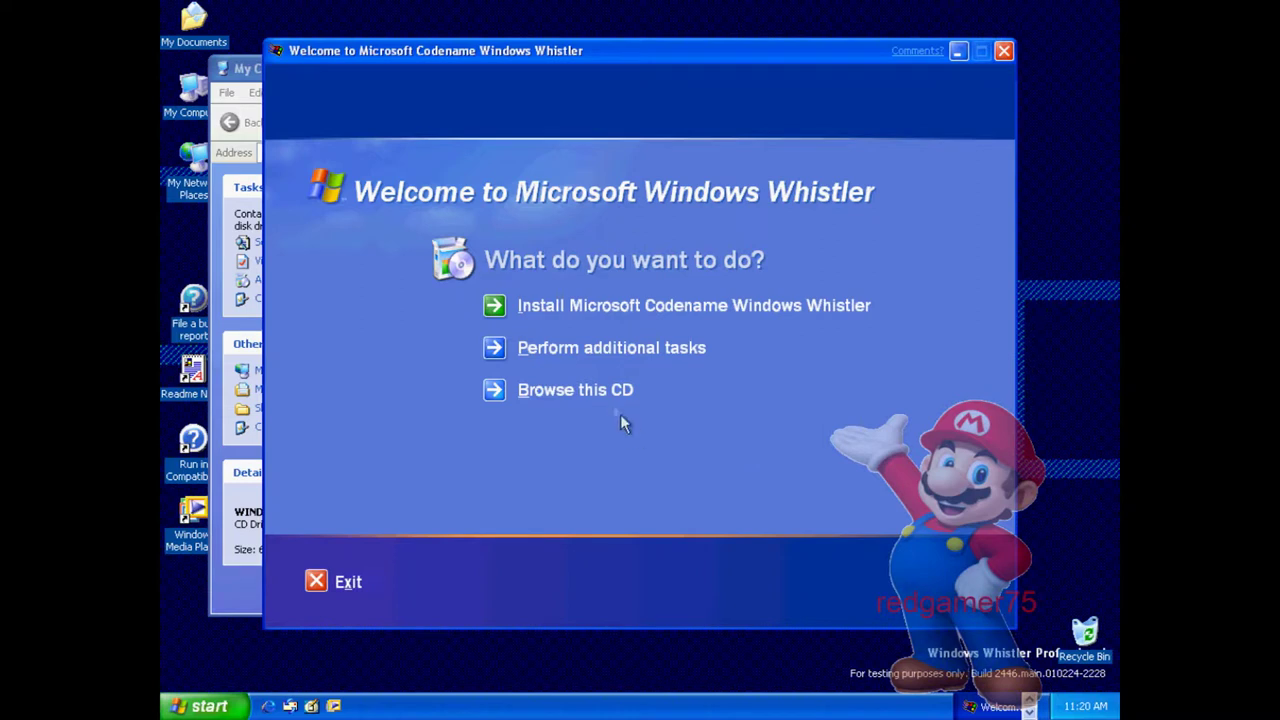
# Browse the CD, read the FEATGUID feature guide, then start installing Windows Whistler.
pyautogui.click(607, 391)
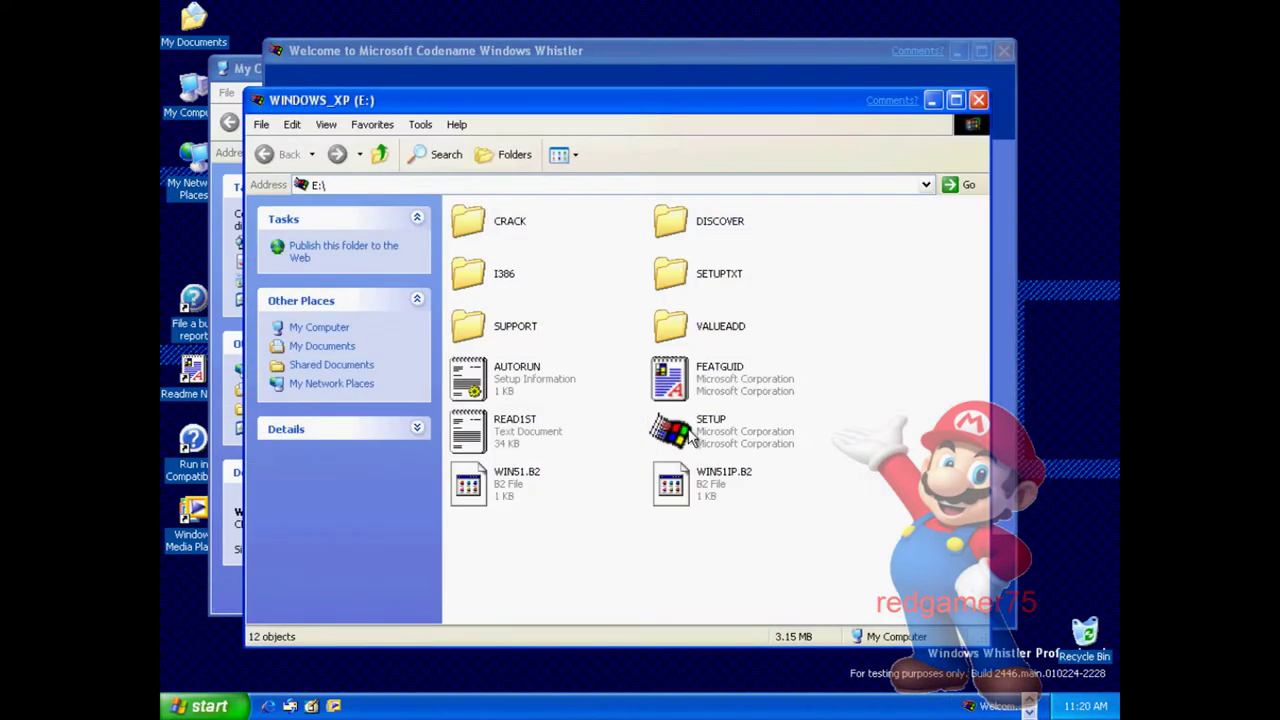
pyautogui.moveTo(668, 430)
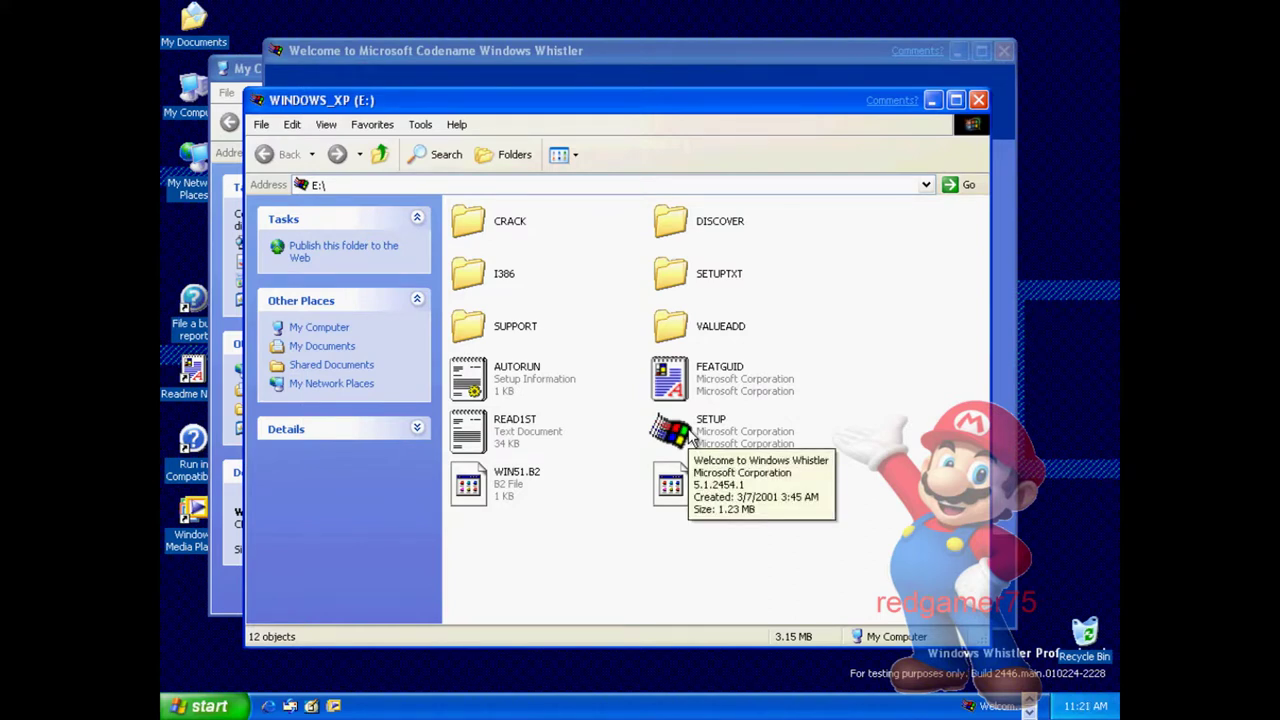
pyautogui.doubleClick(684, 372)
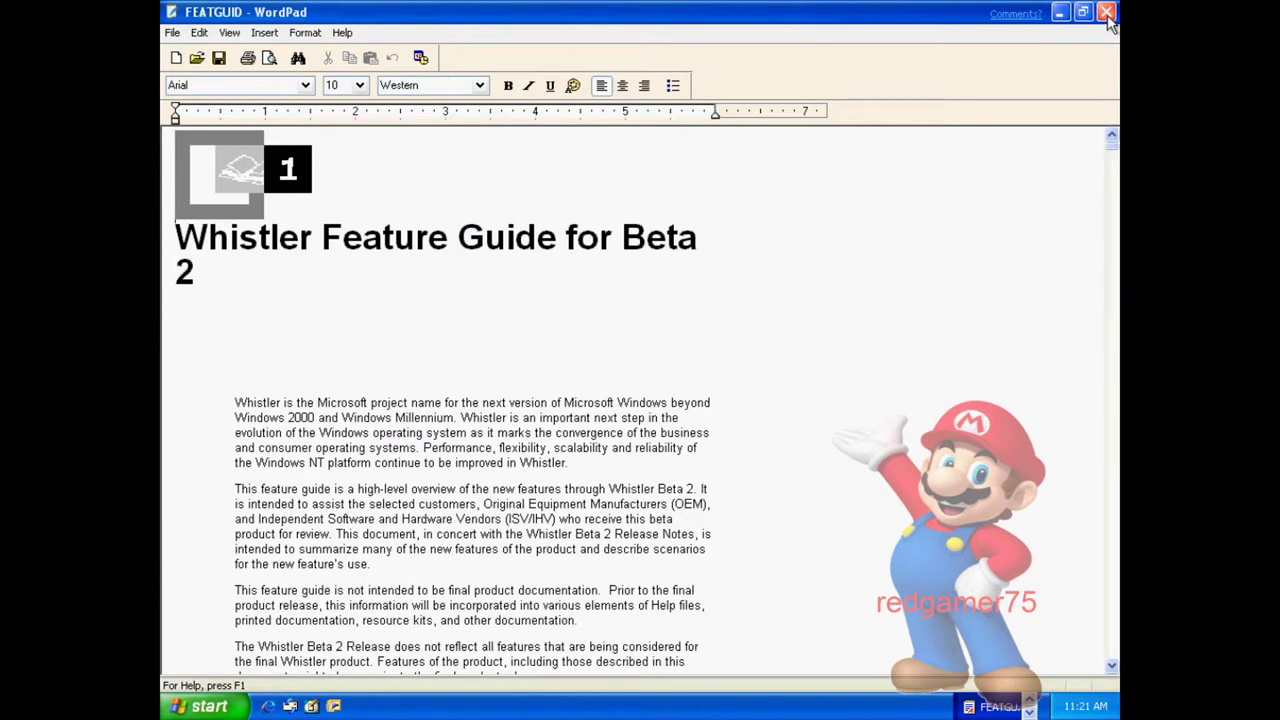
pyautogui.click(1106, 13)
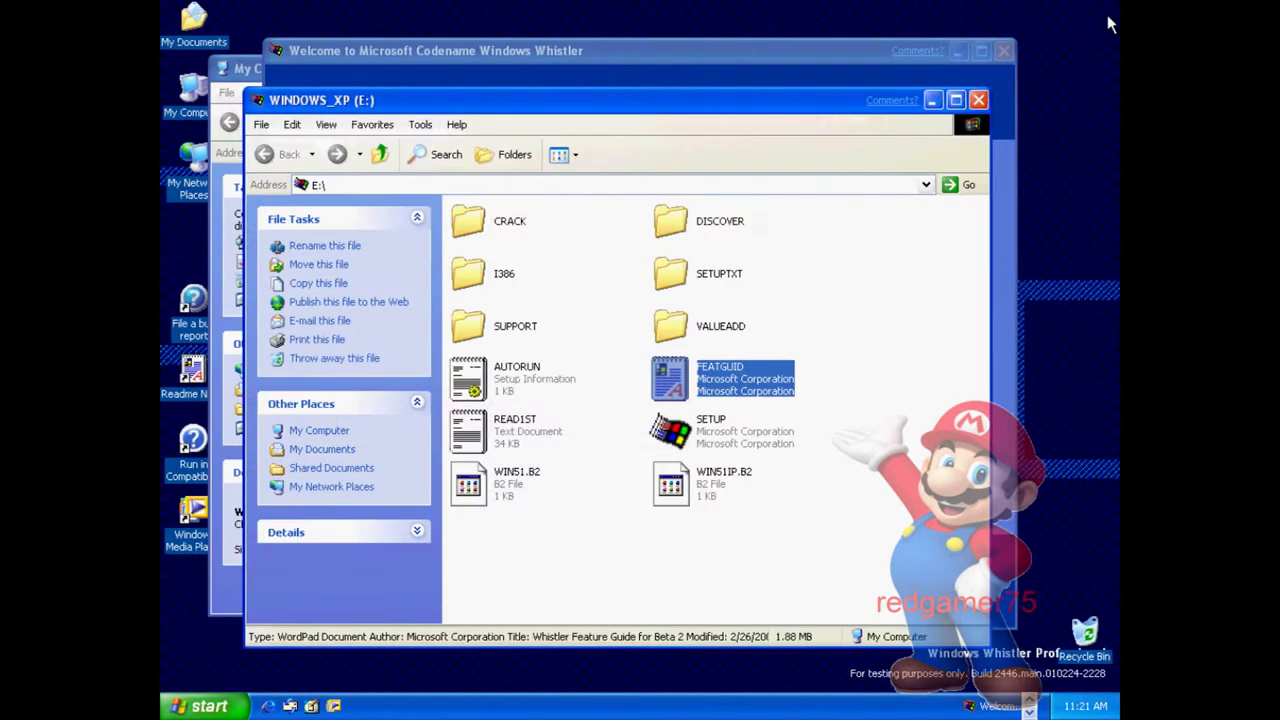
pyautogui.click(975, 100)
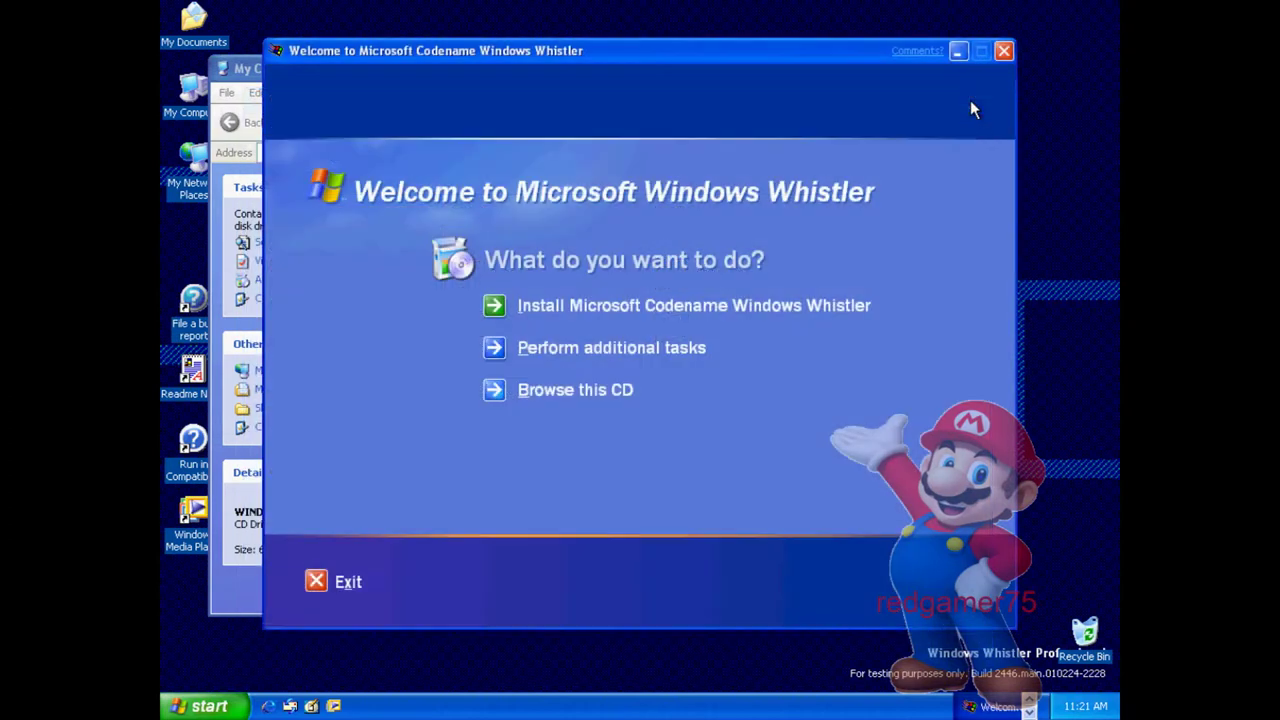
pyautogui.click(793, 310)
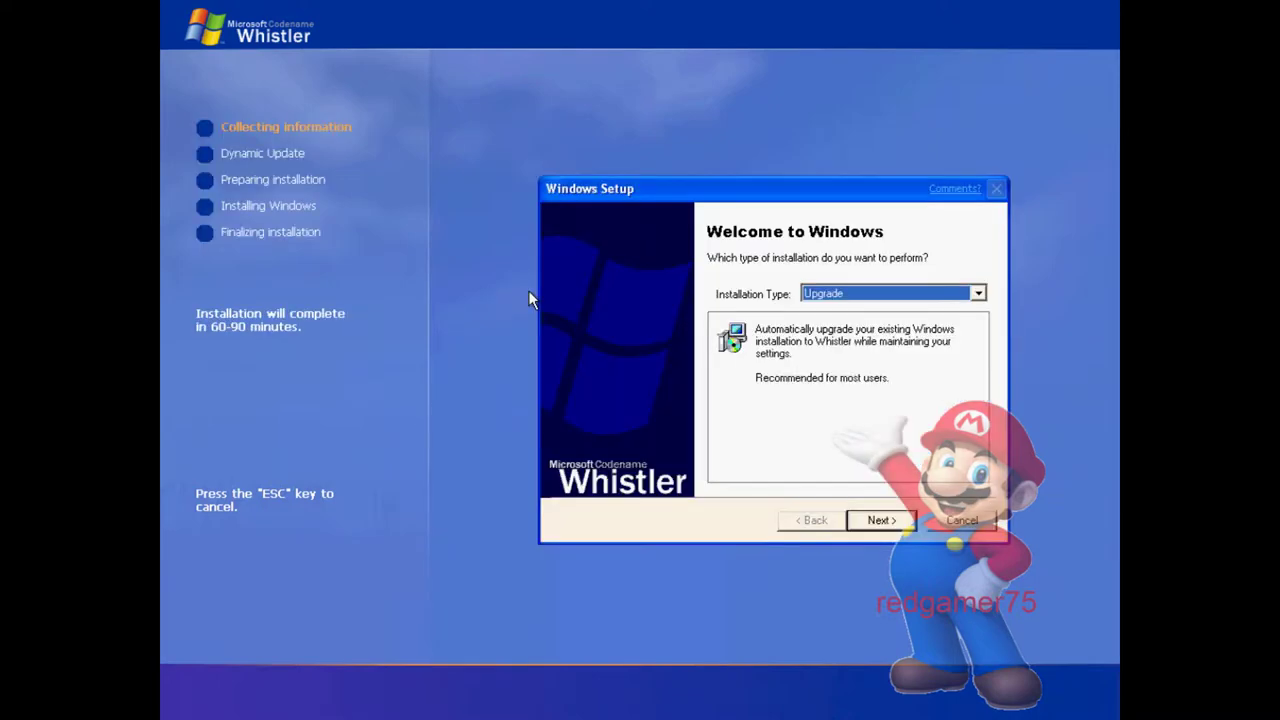
# Choose Upgrade, accept the license, and pass the Product Key and Dynamic Update pages.
pyautogui.click(884, 521)
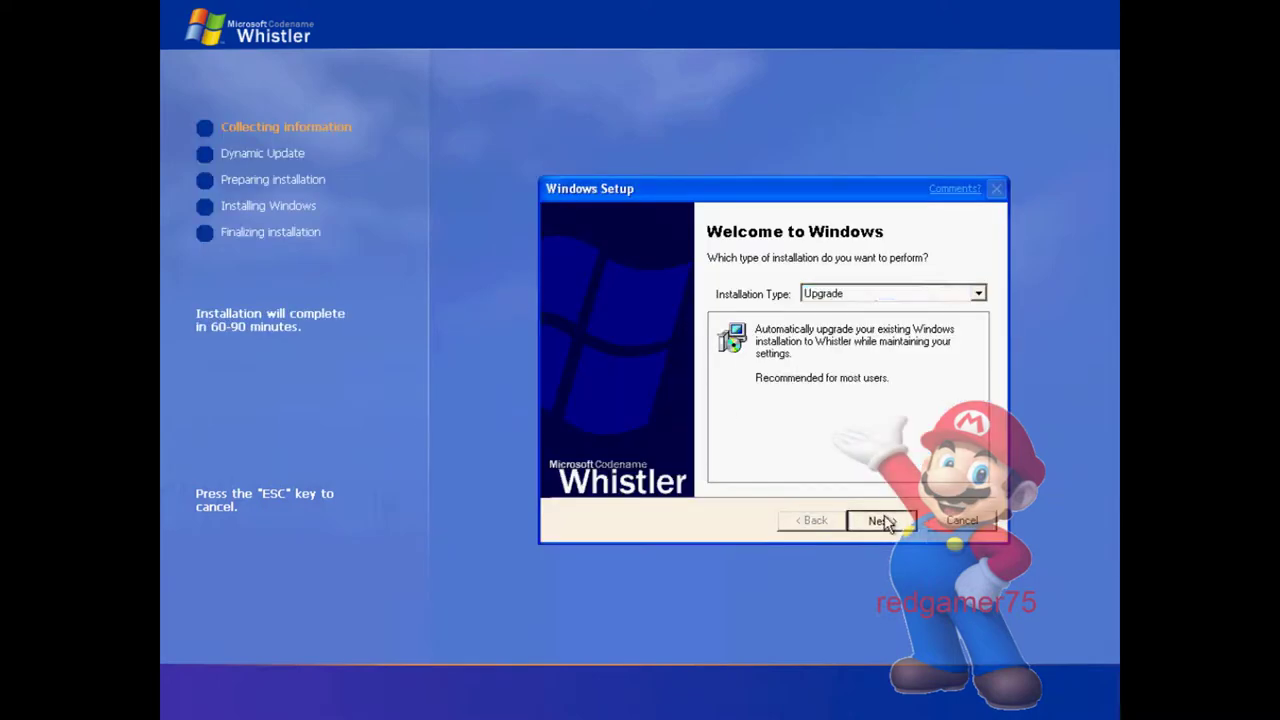
pyautogui.click(745, 457)
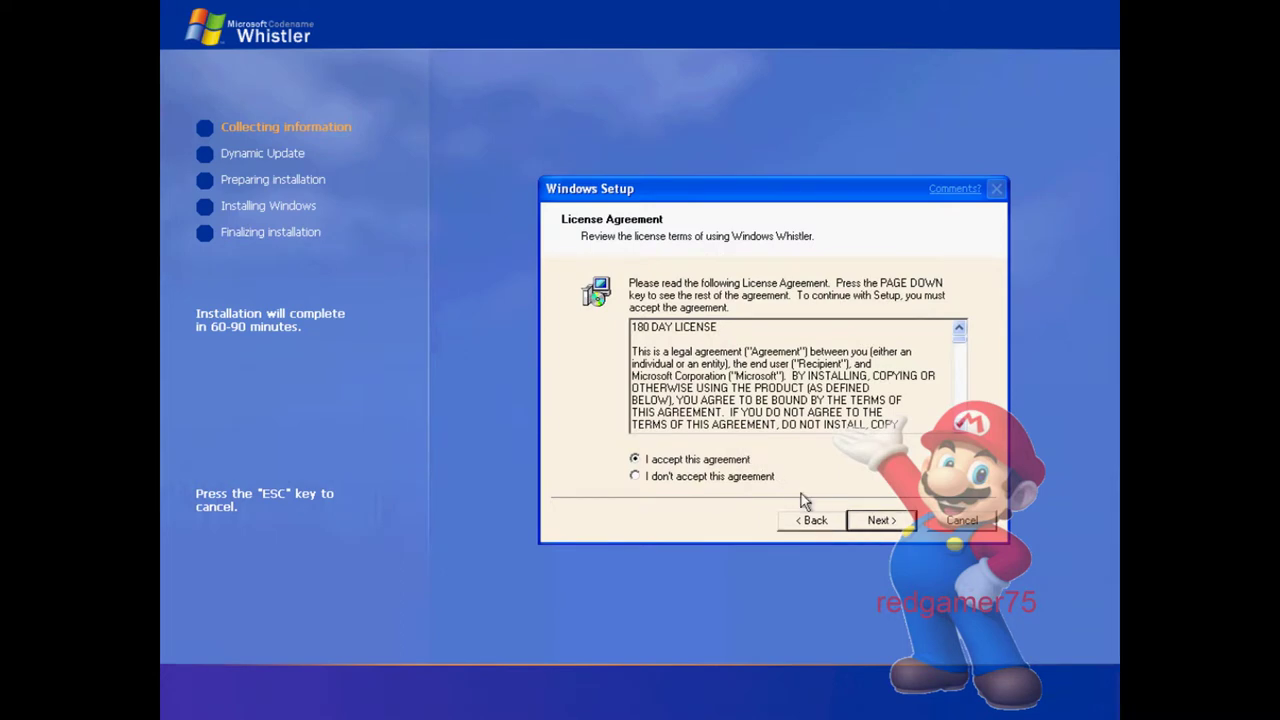
pyautogui.click(879, 520)
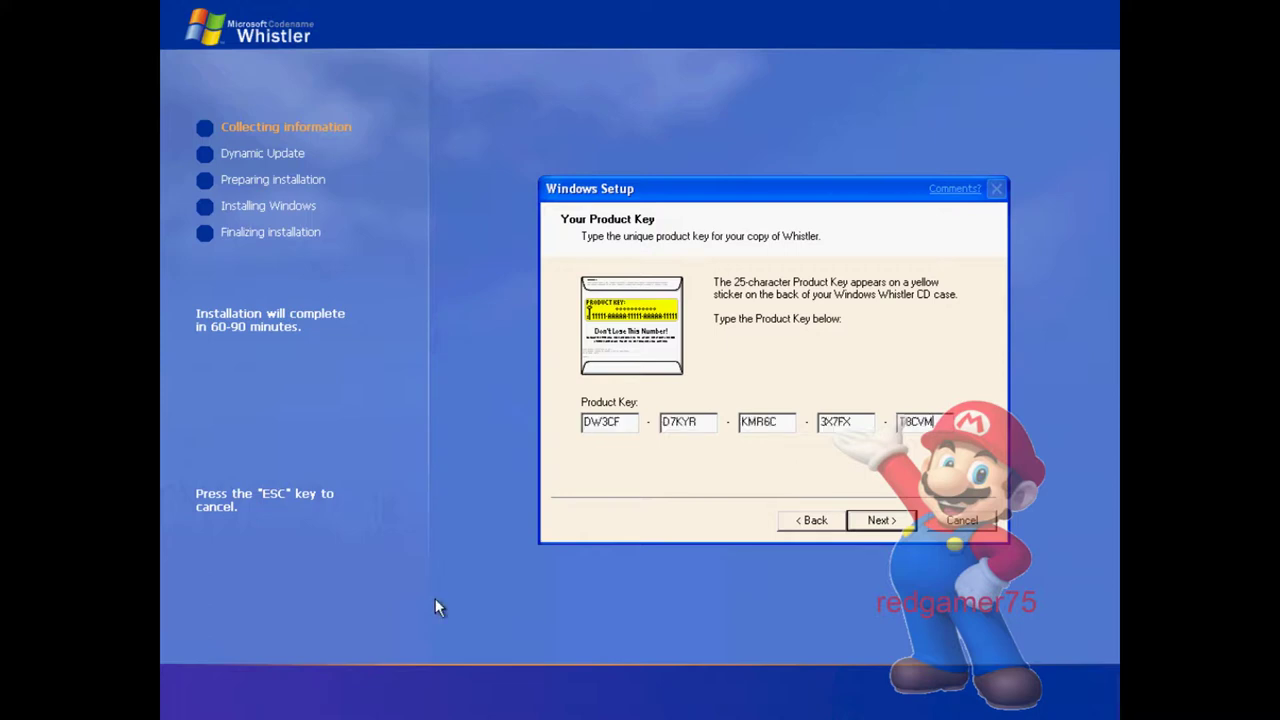
pyautogui.click(881, 528)
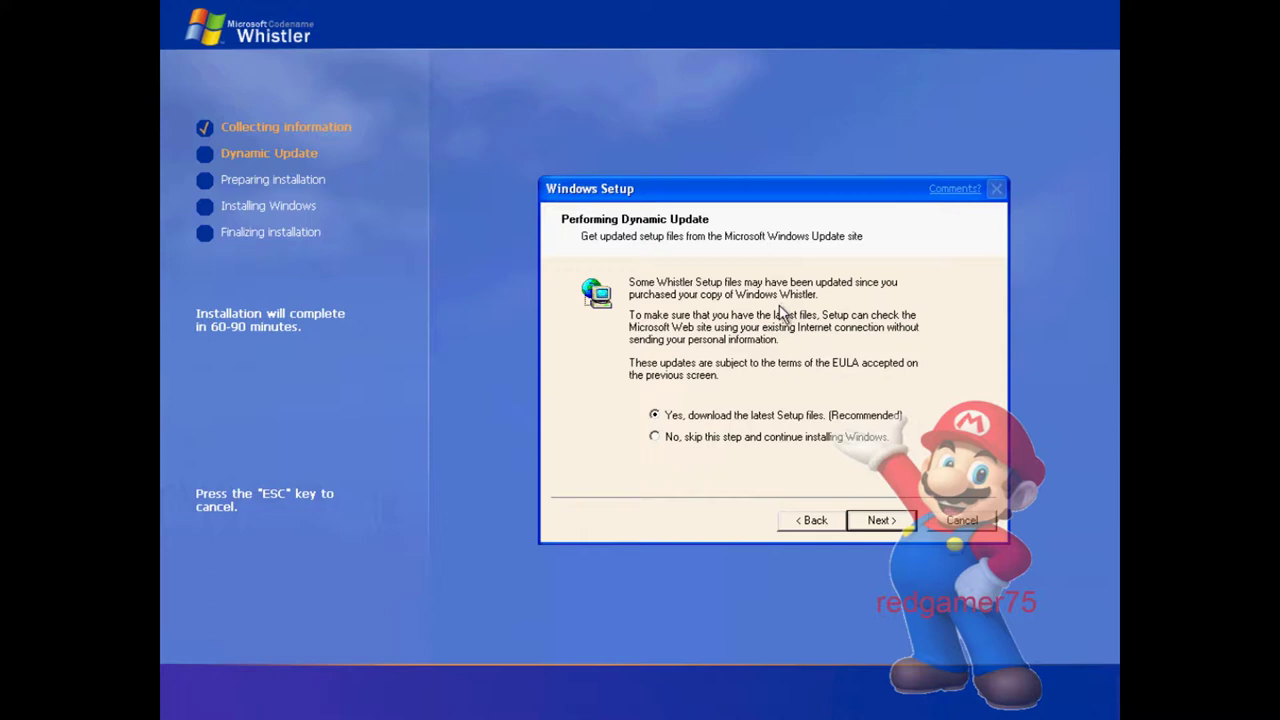
pyautogui.click(851, 519)
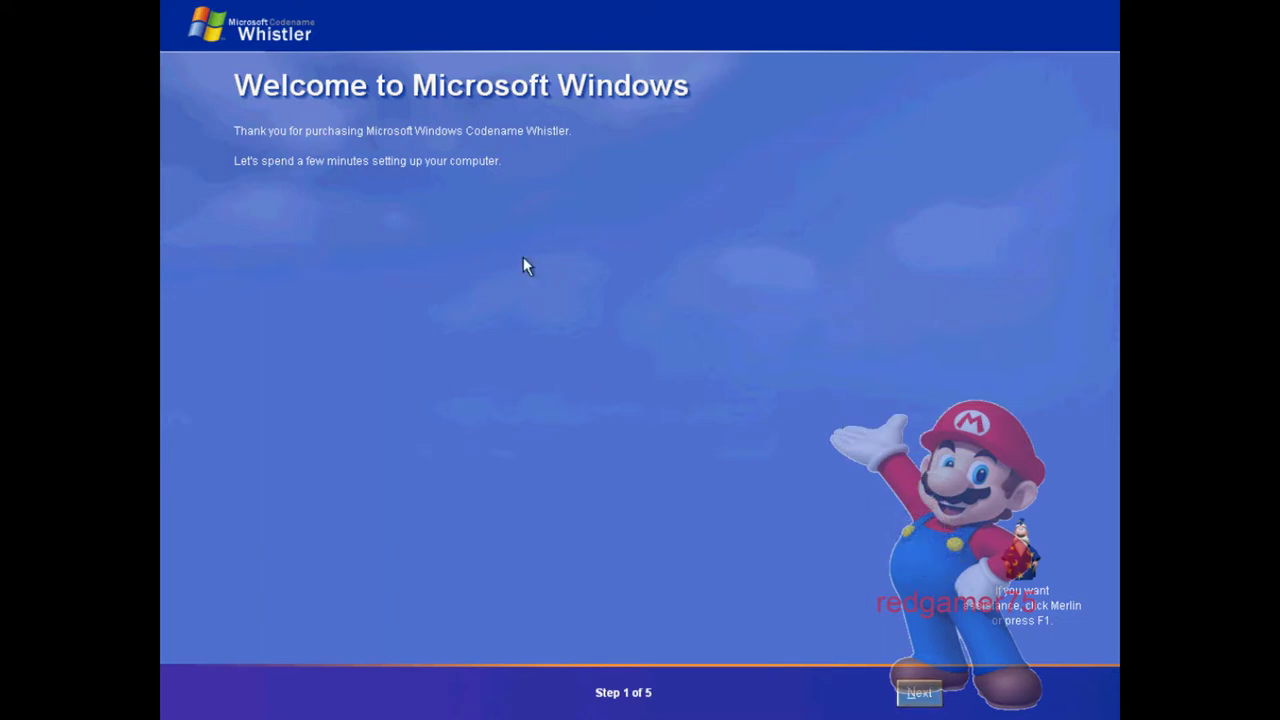
# Advance past the welcome step and choose to activate Windows over the Internet.
pyautogui.click(922, 701)
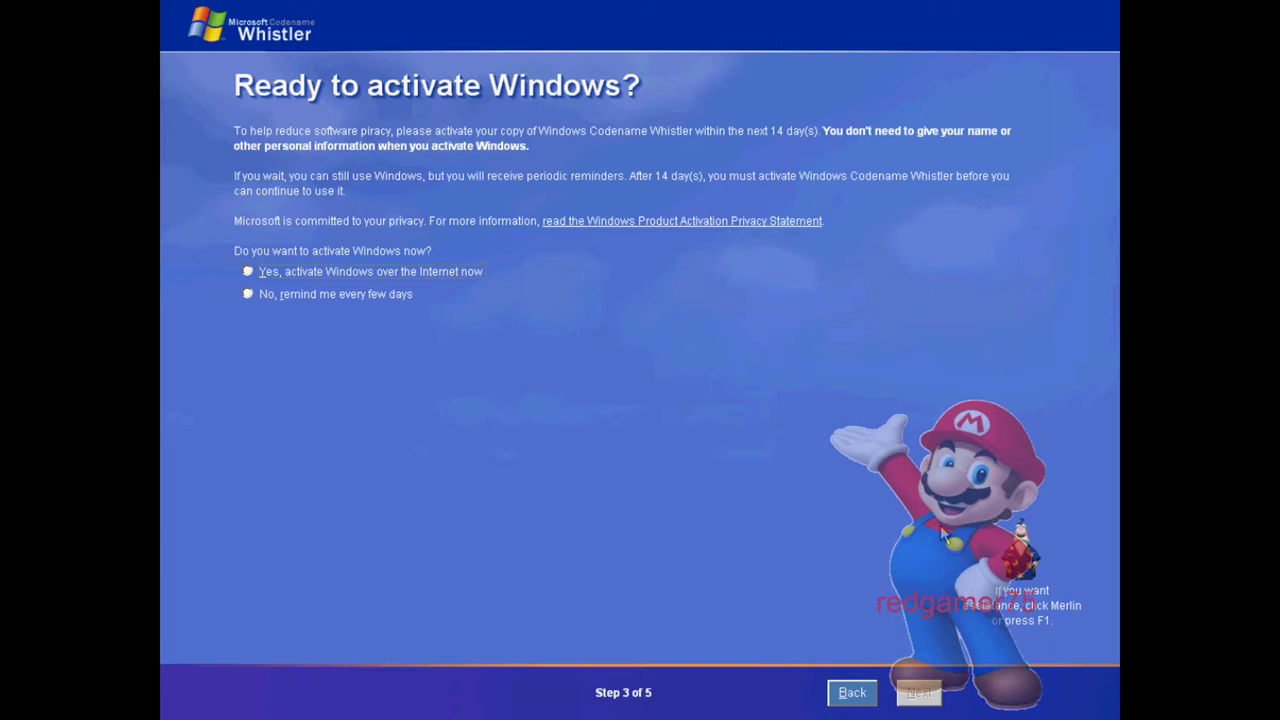
pyautogui.click(248, 272)
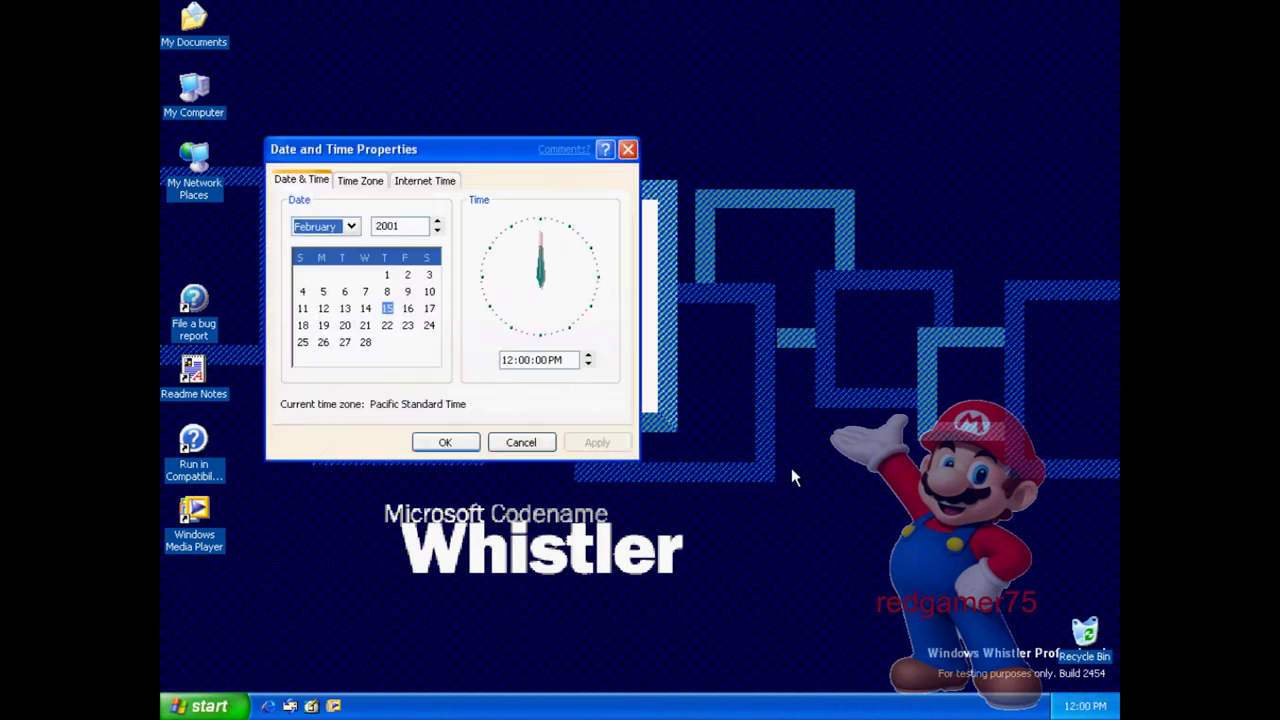
# Cancel Date and Time Properties and open Display Properties from the desktop.
pyautogui.click(520, 443)
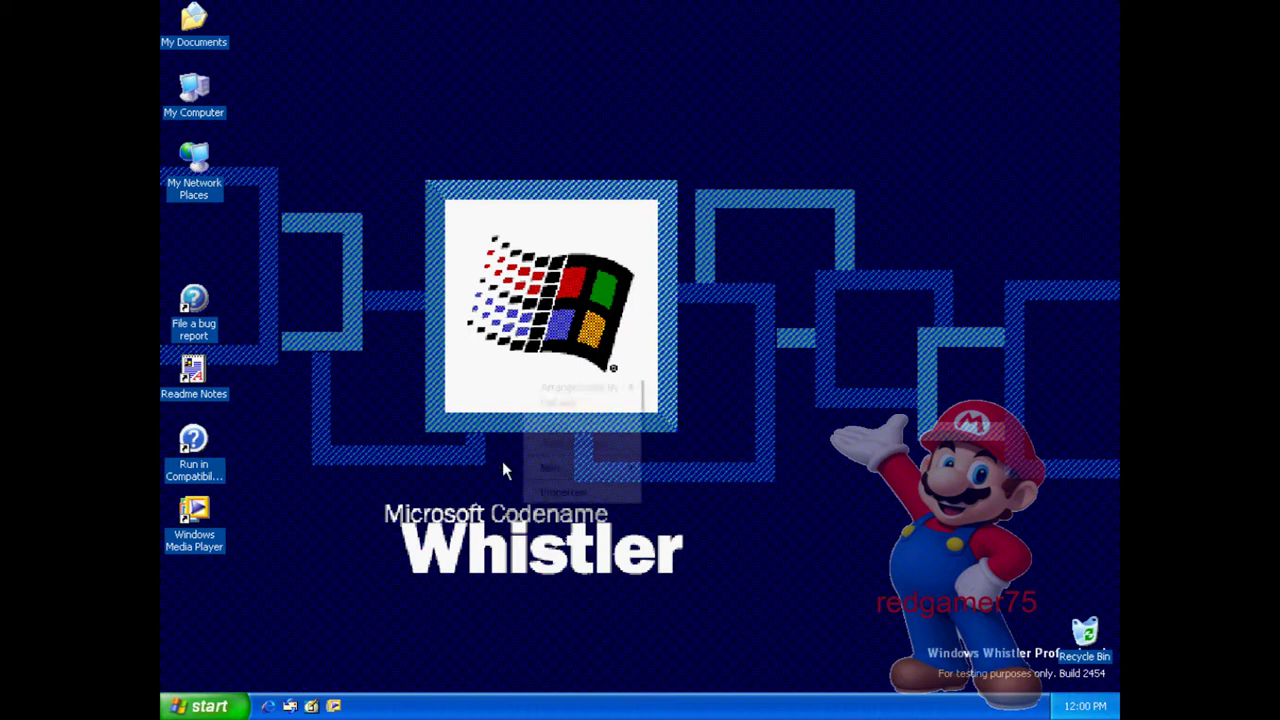
pyautogui.rightClick(503, 462)
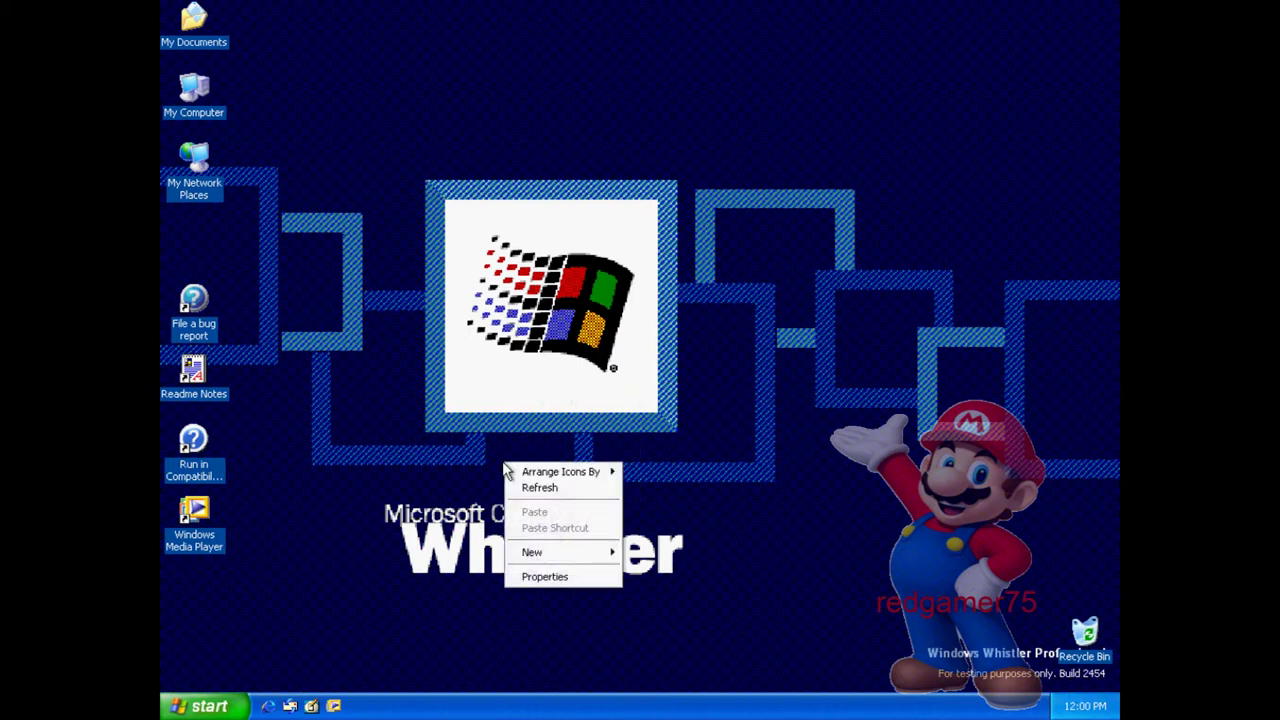
pyautogui.click(549, 578)
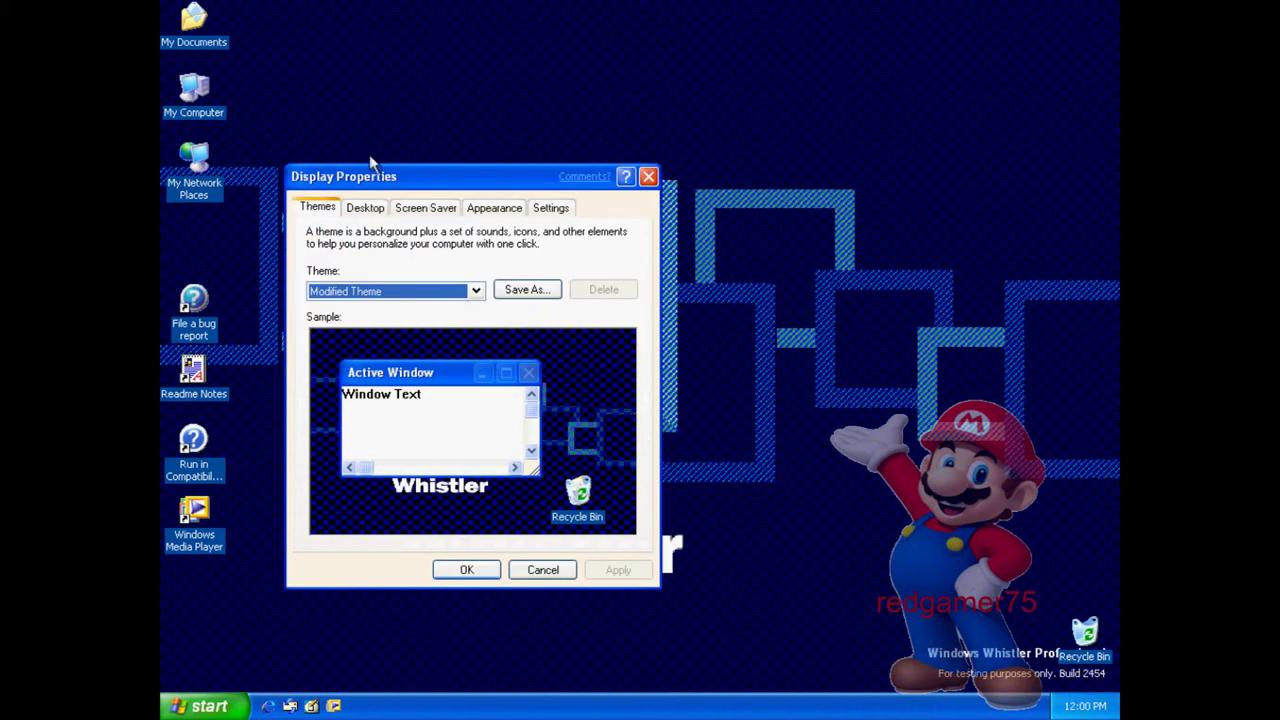
# Try the 3D FlowerBox screen saver's settings and dismiss the Direct3D device error.
pyautogui.click(370, 212)
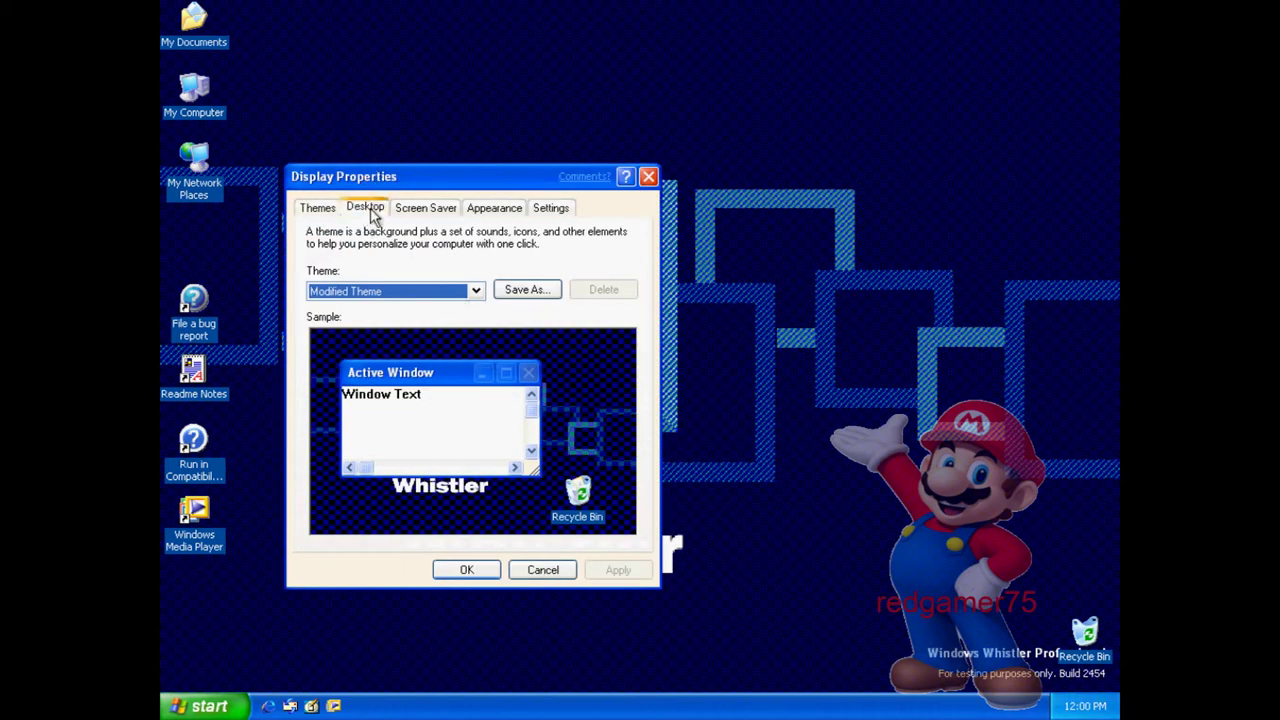
pyautogui.click(436, 212)
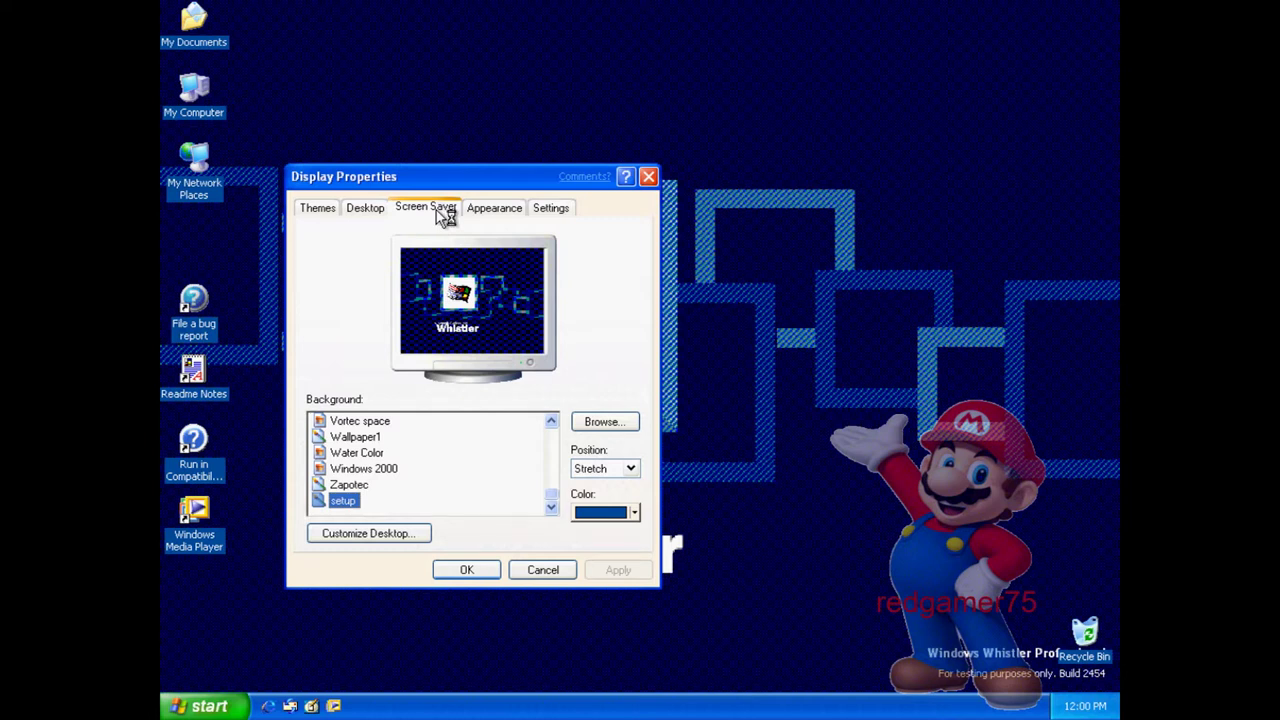
pyautogui.click(437, 211)
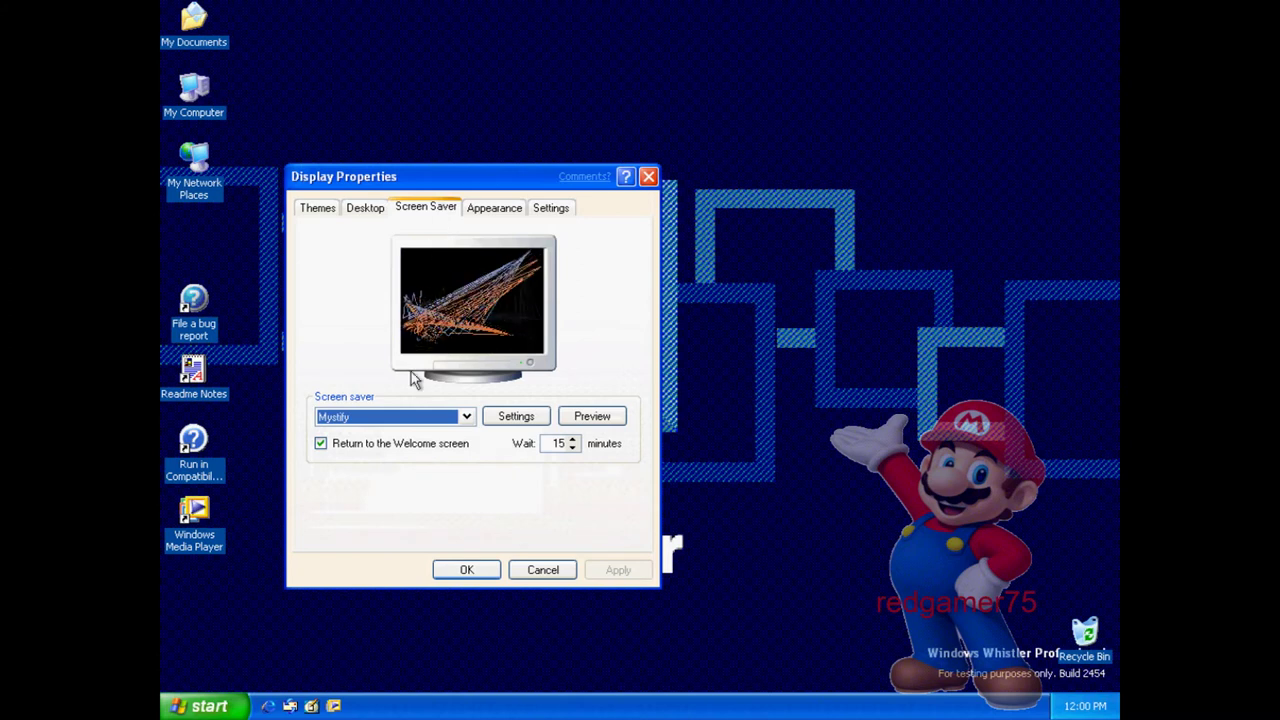
pyautogui.click(434, 418)
pyautogui.click(433, 447)
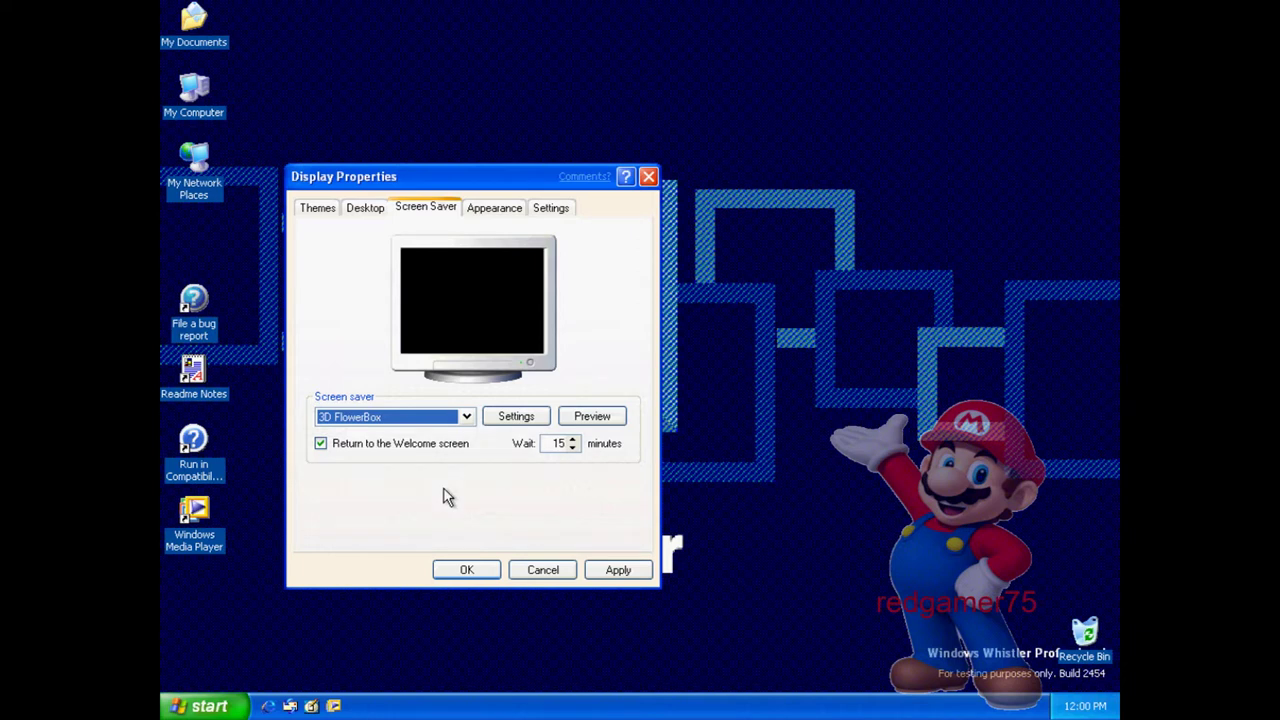
pyautogui.click(506, 418)
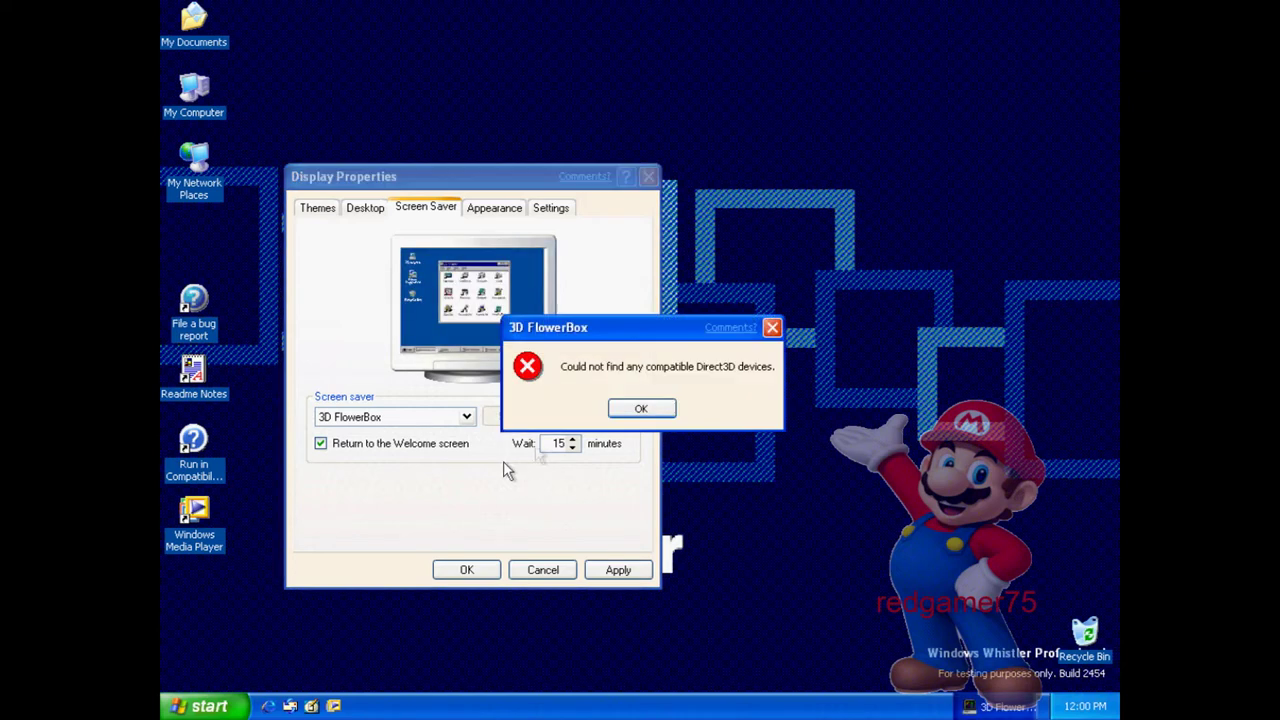
pyautogui.click(641, 408)
# Set the screen saver to (None), review Appearance and Settings, and close Display Properties.
pyautogui.click(393, 418)
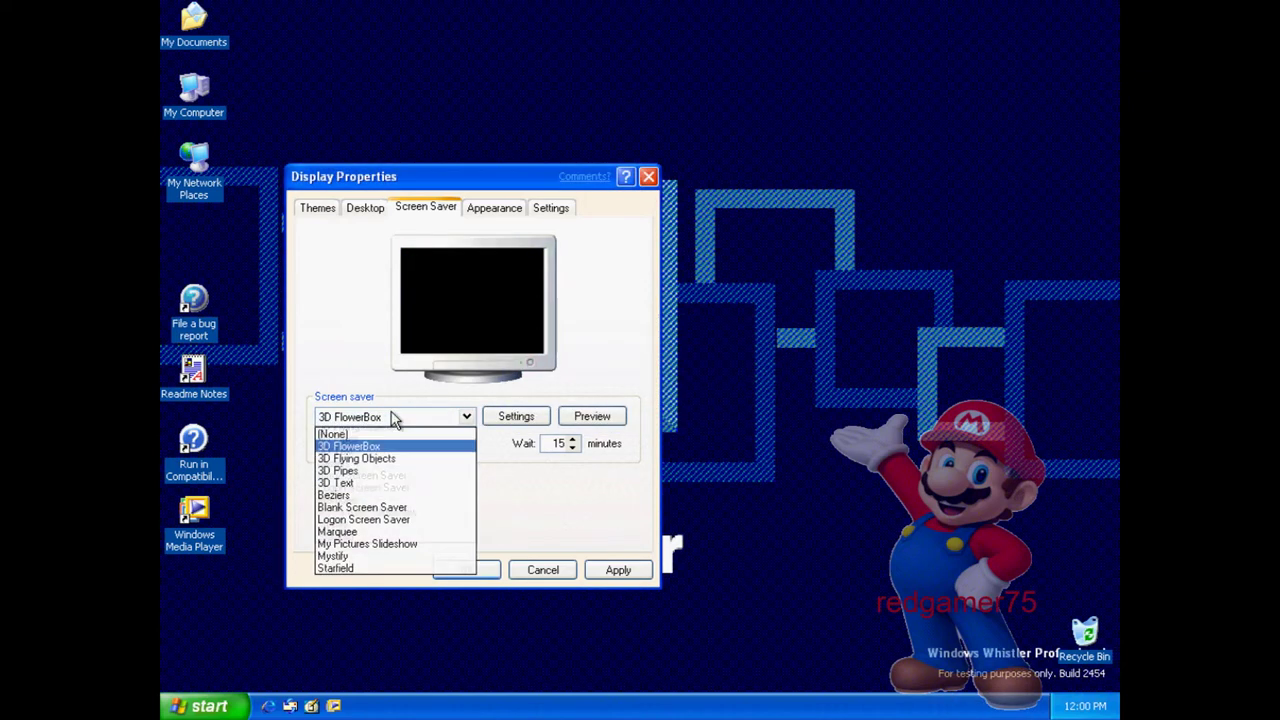
pyautogui.click(395, 482)
pyautogui.click(395, 418)
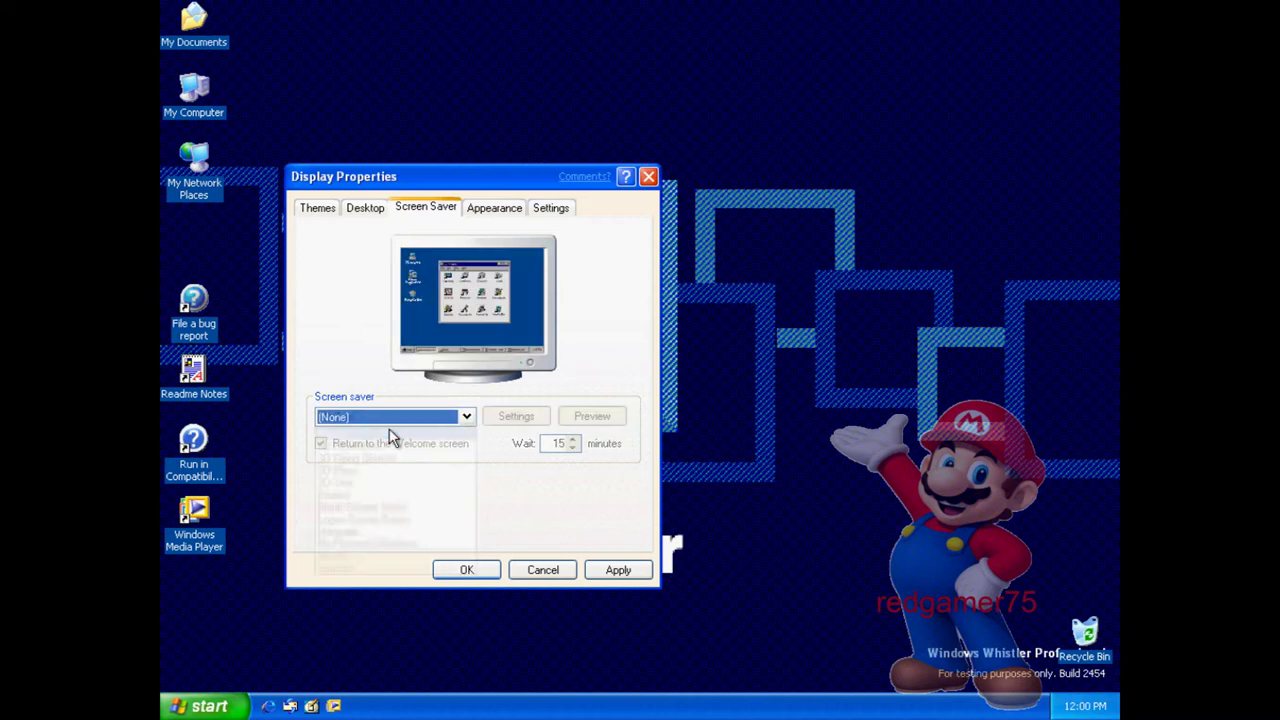
pyautogui.click(498, 208)
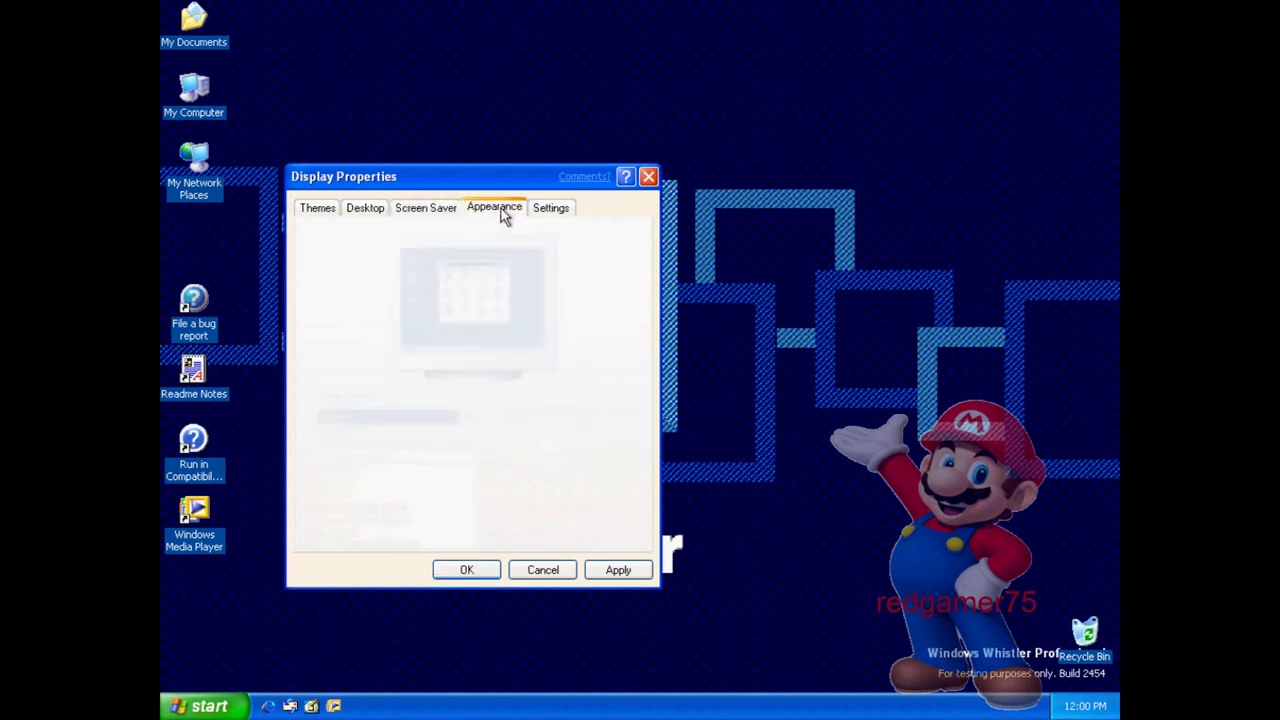
pyautogui.click(551, 210)
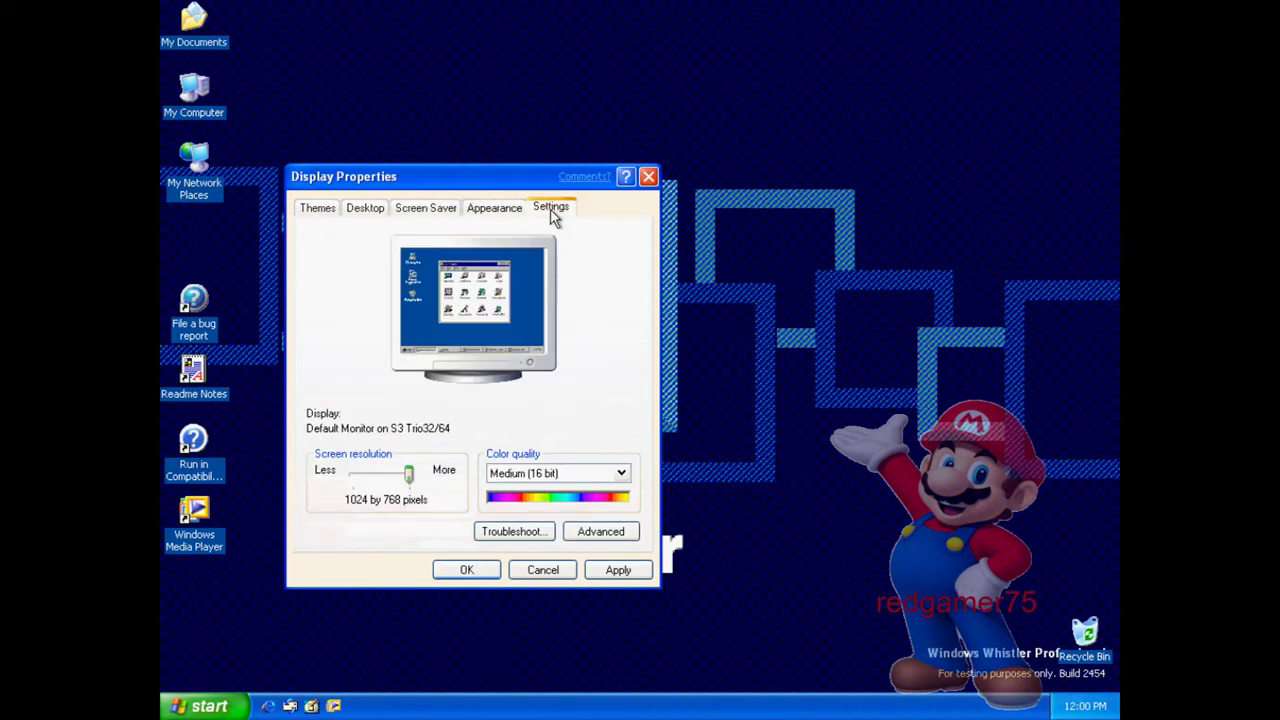
pyautogui.click(648, 178)
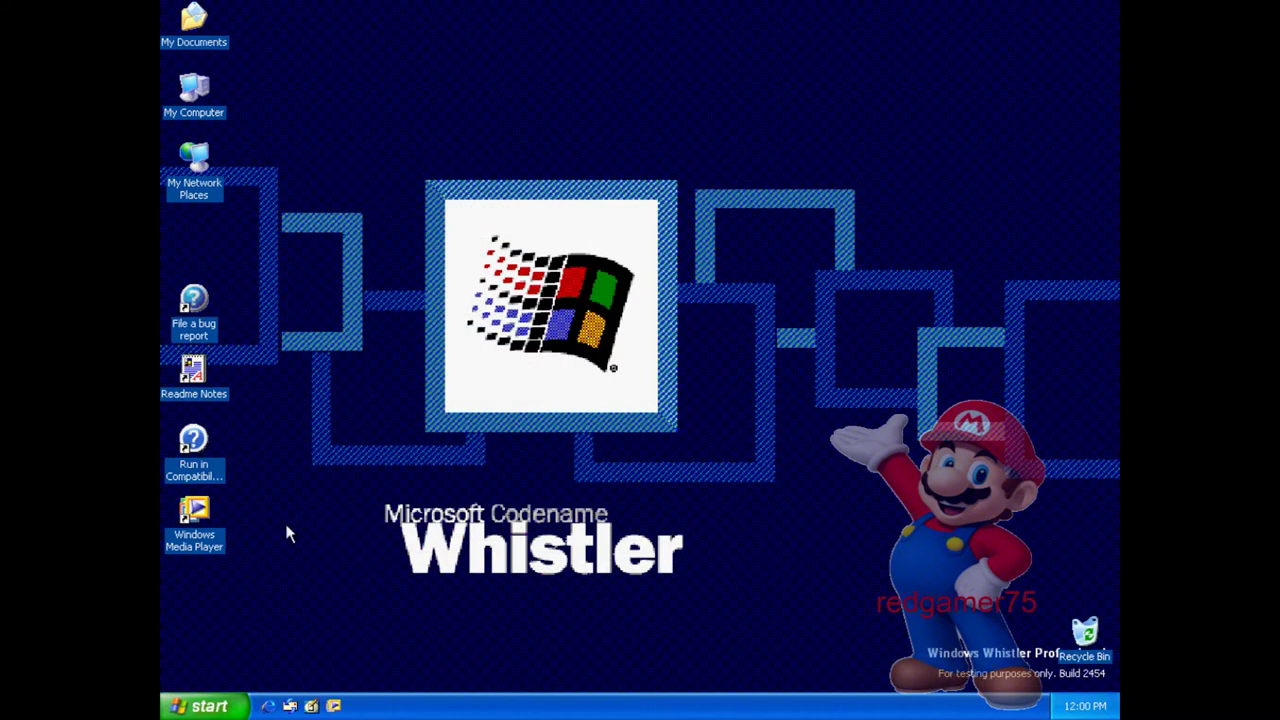
# Open Control Panel from Start, reopen it, and open Sounds and Audio Devices Properties.
pyautogui.click(236, 700)
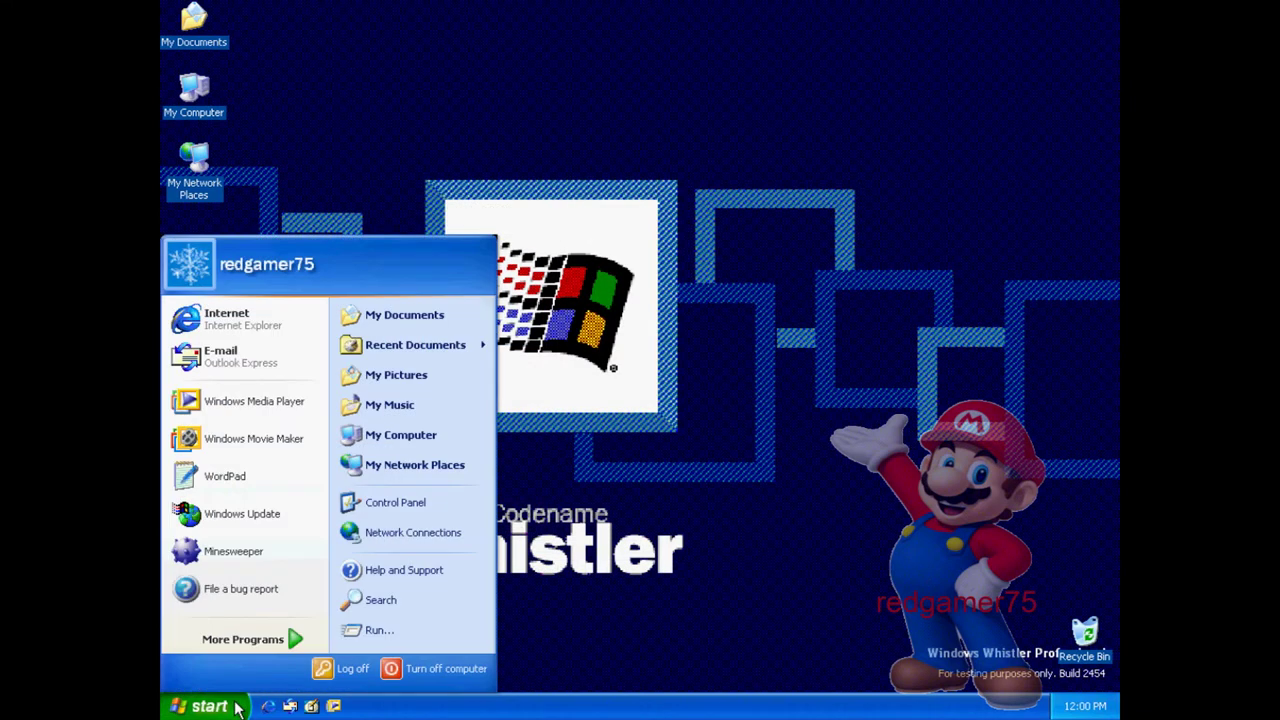
pyautogui.click(383, 493)
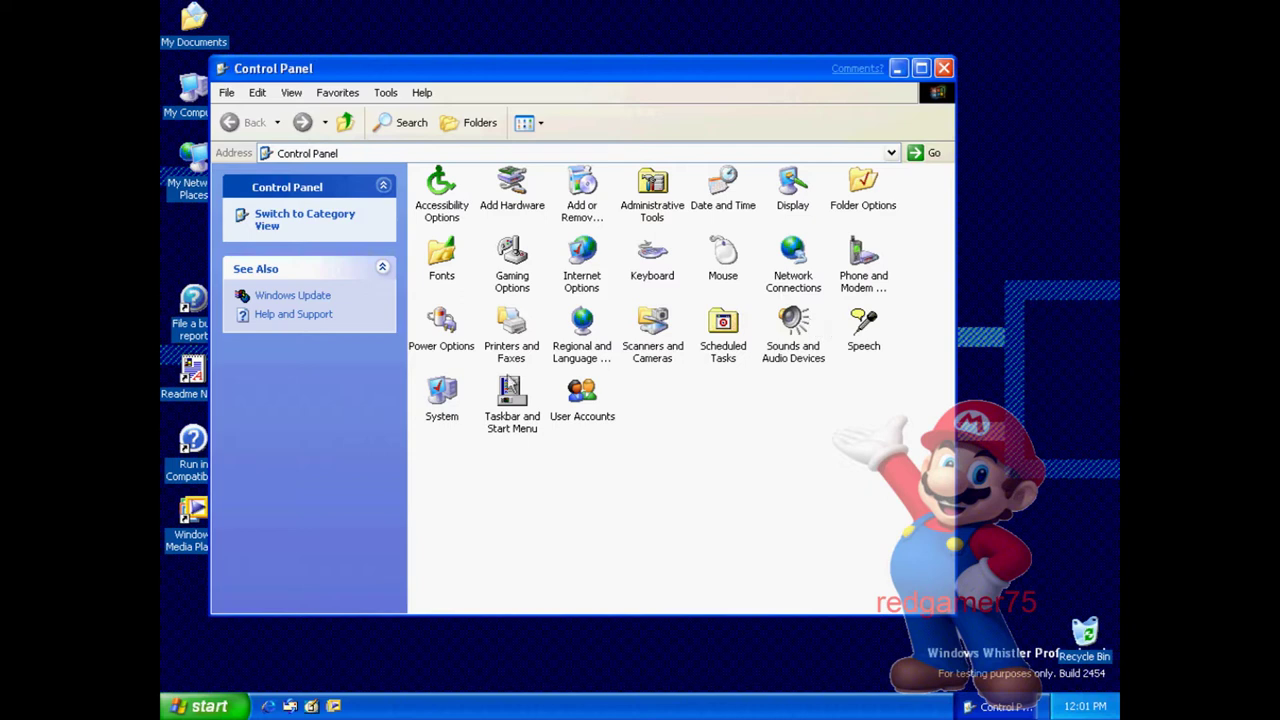
pyautogui.click(943, 68)
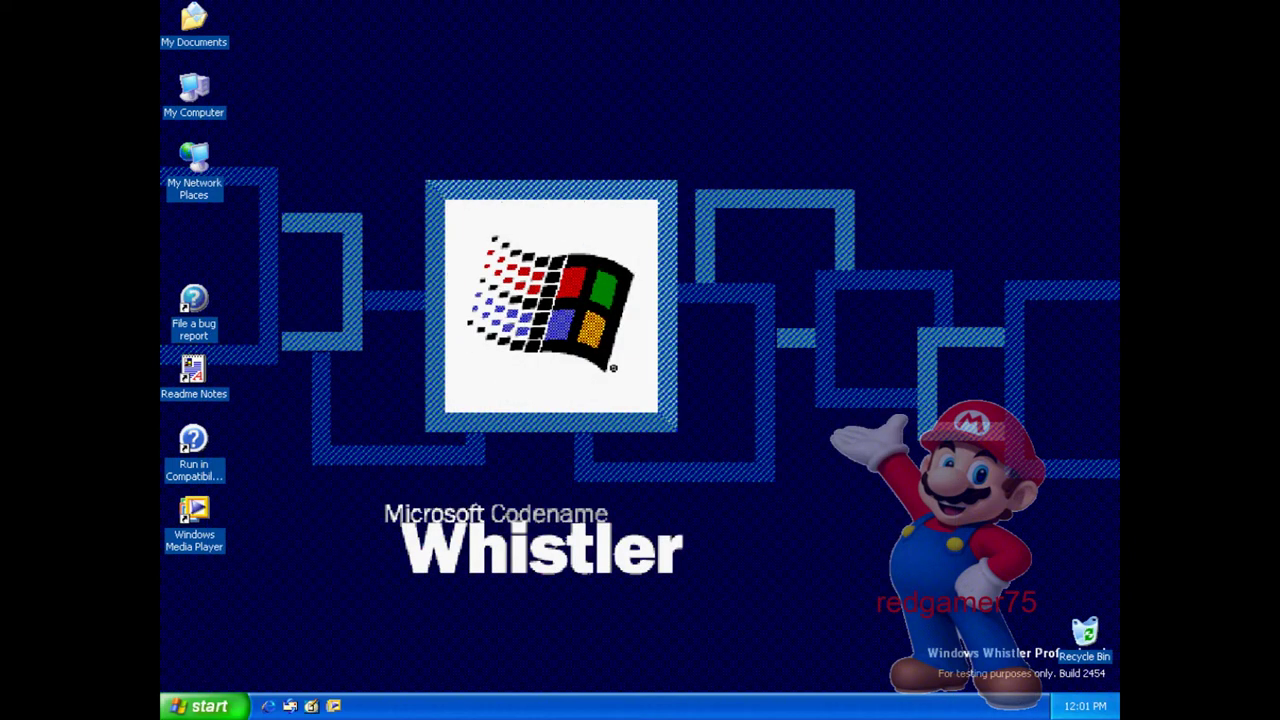
pyautogui.click(205, 706)
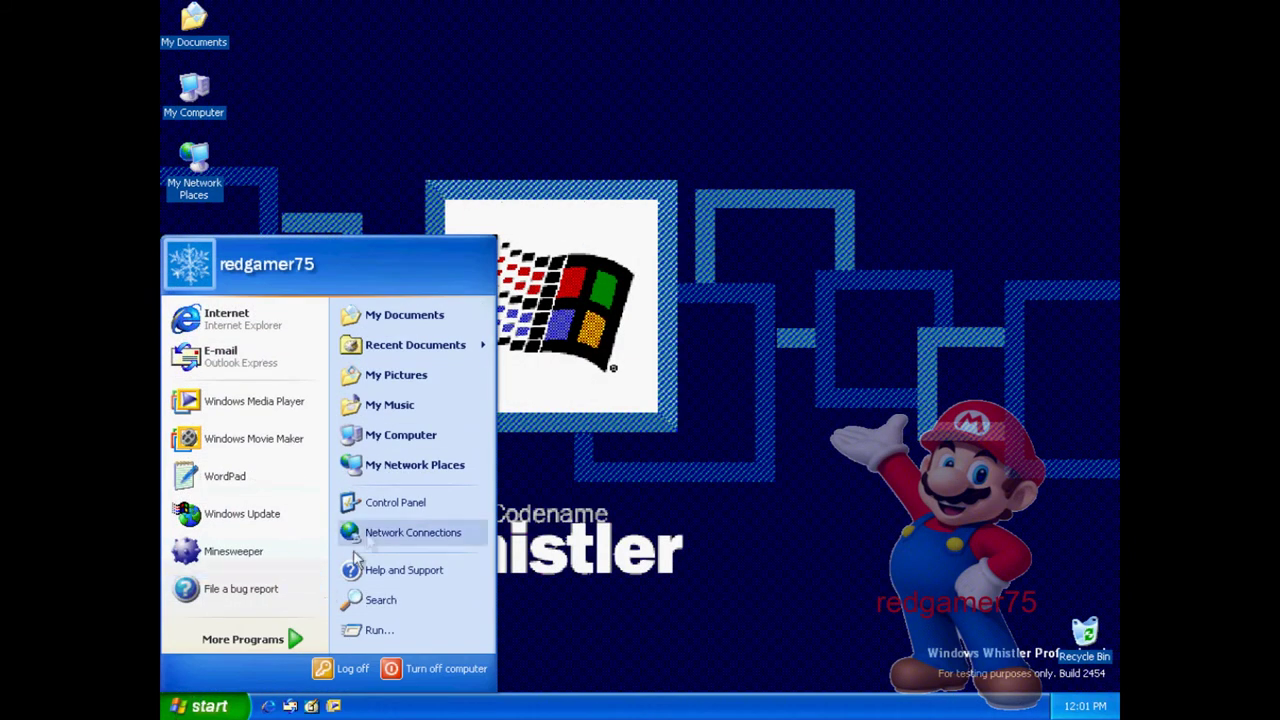
pyautogui.click(382, 503)
pyautogui.click(812, 347)
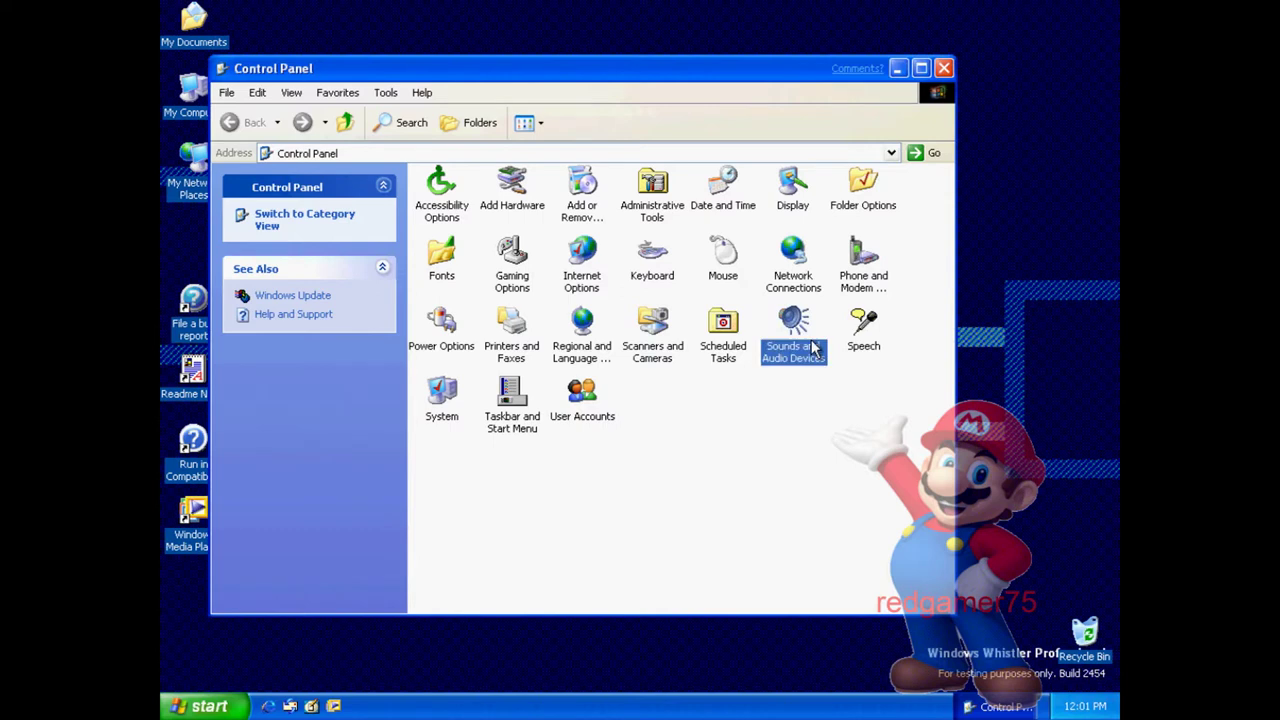
pyautogui.doubleClick(812, 347)
pyautogui.click(305, 99)
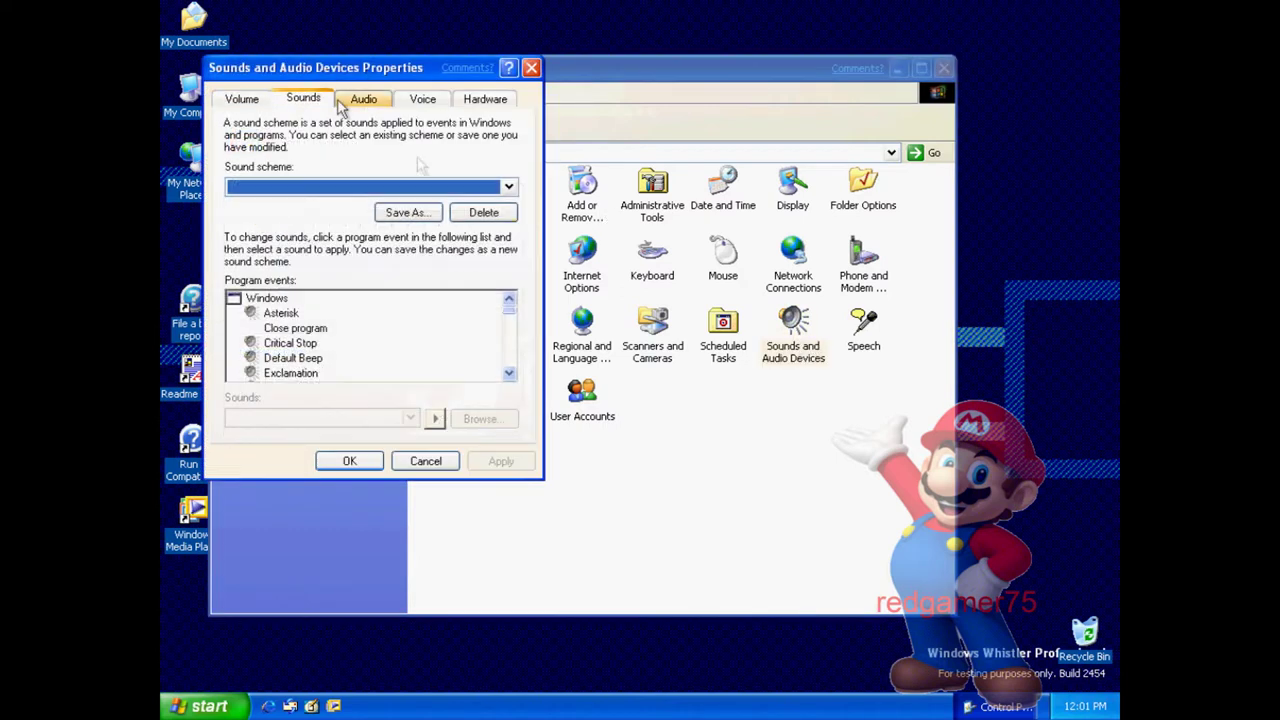
pyautogui.click(510, 325)
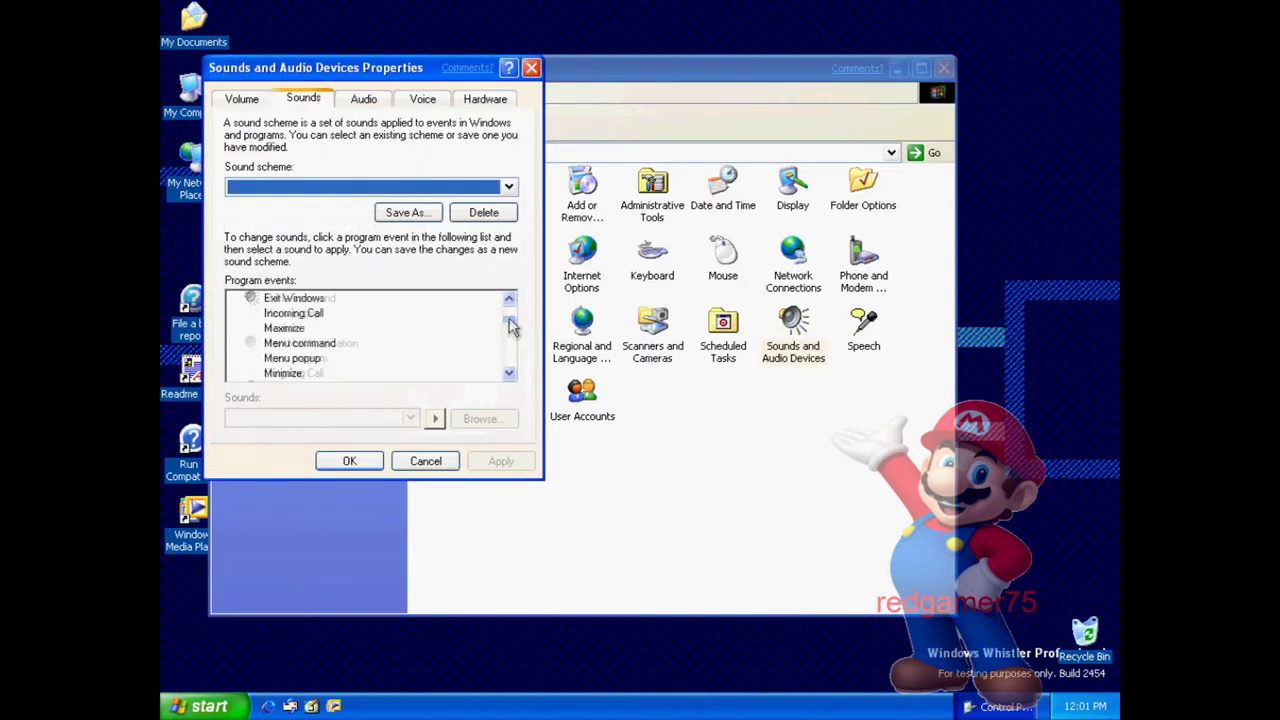
pyautogui.click(511, 338)
pyautogui.click(300, 343)
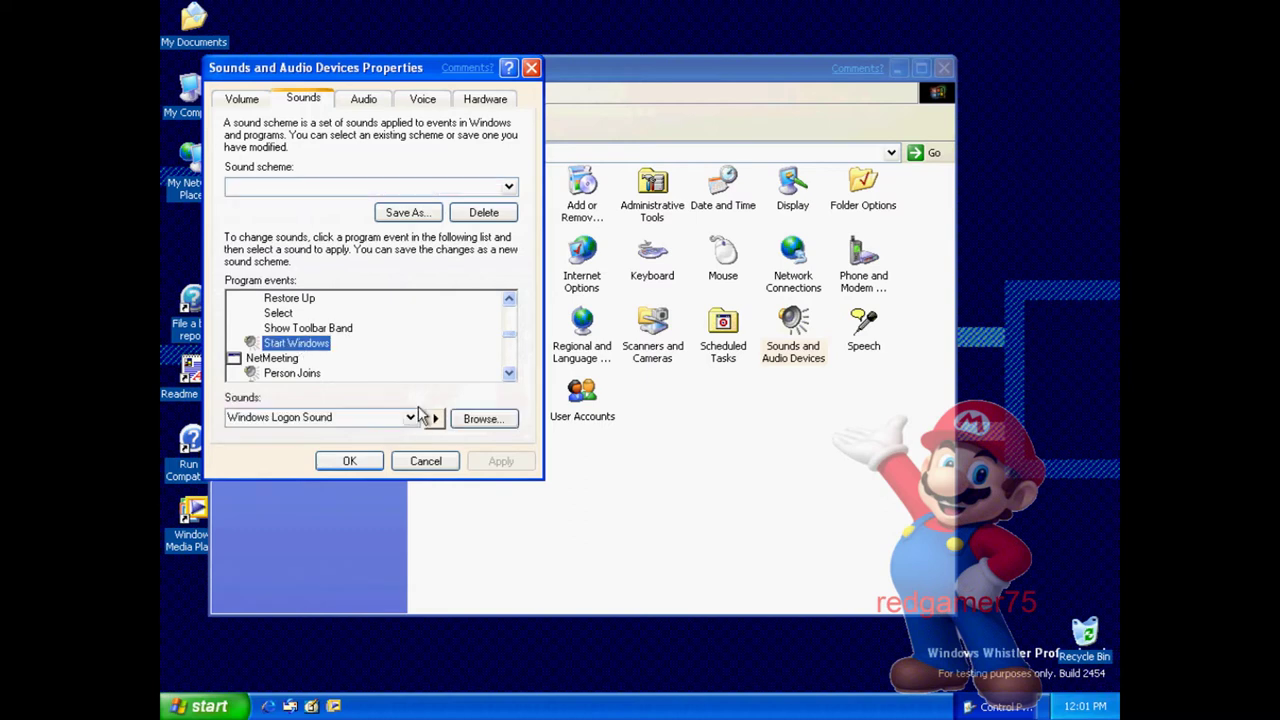
pyautogui.click(434, 419)
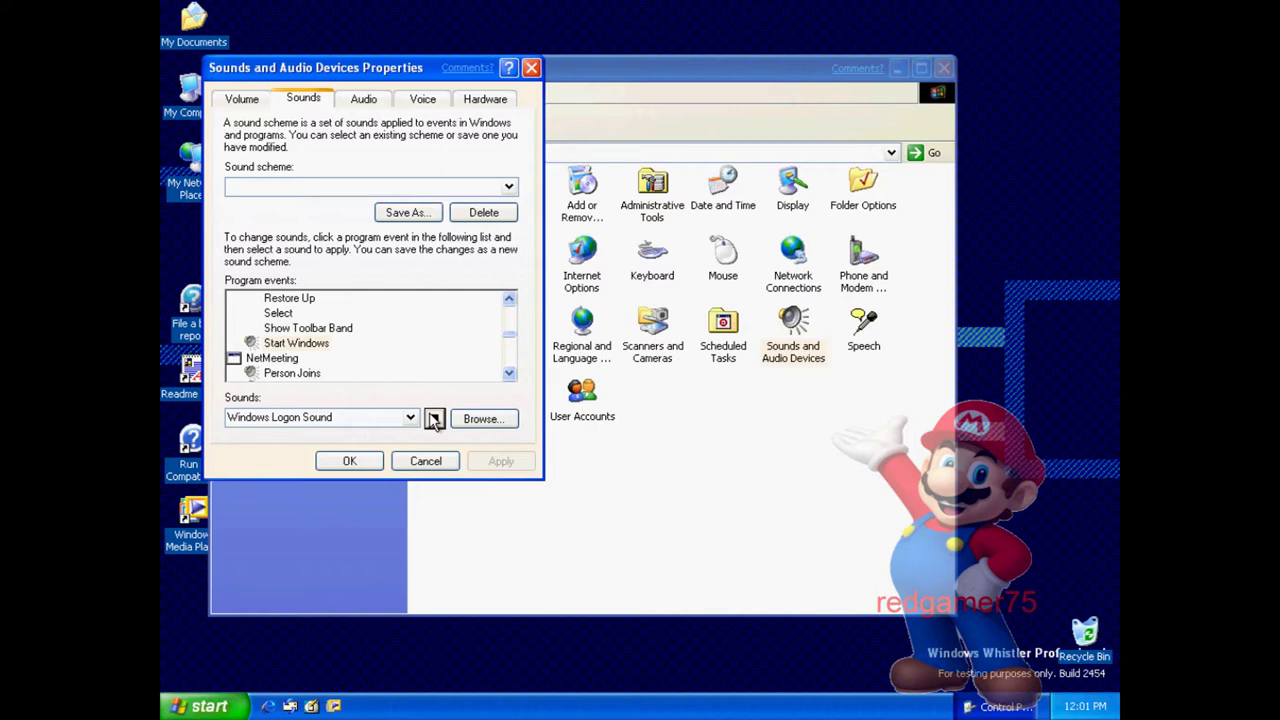
pyautogui.click(380, 456)
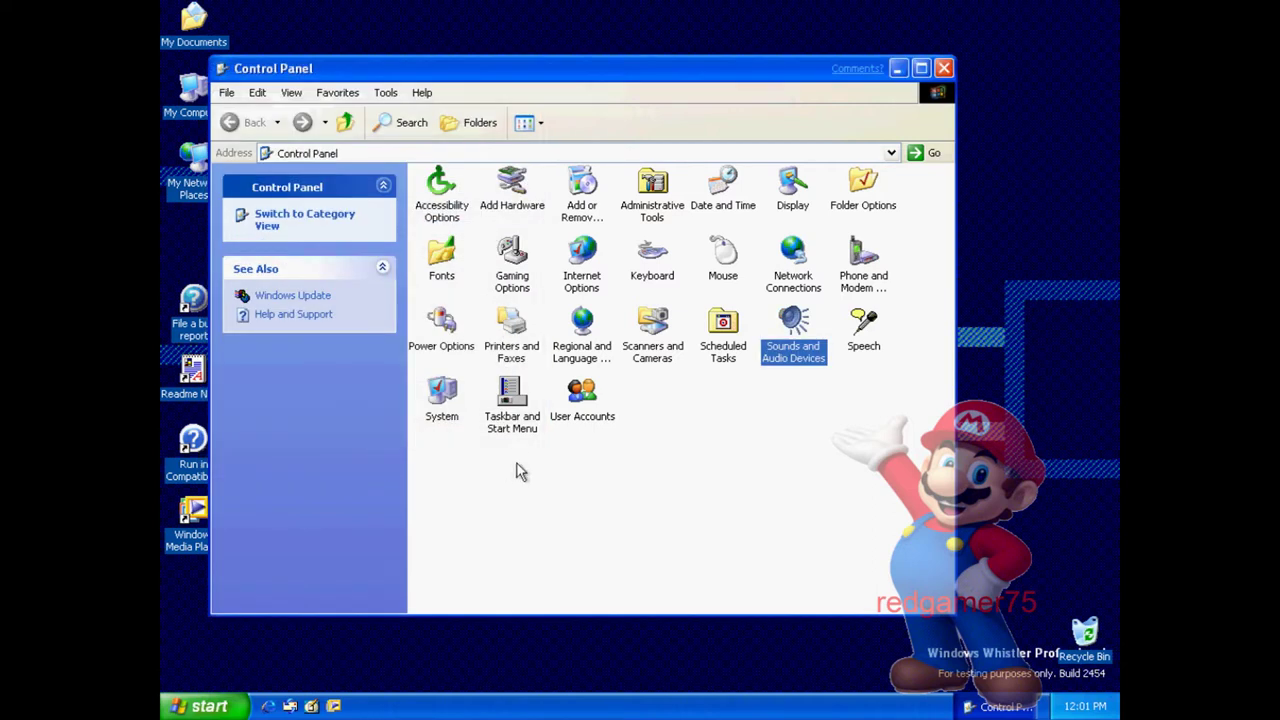
pyautogui.click(520, 418)
pyautogui.doubleClick(517, 410)
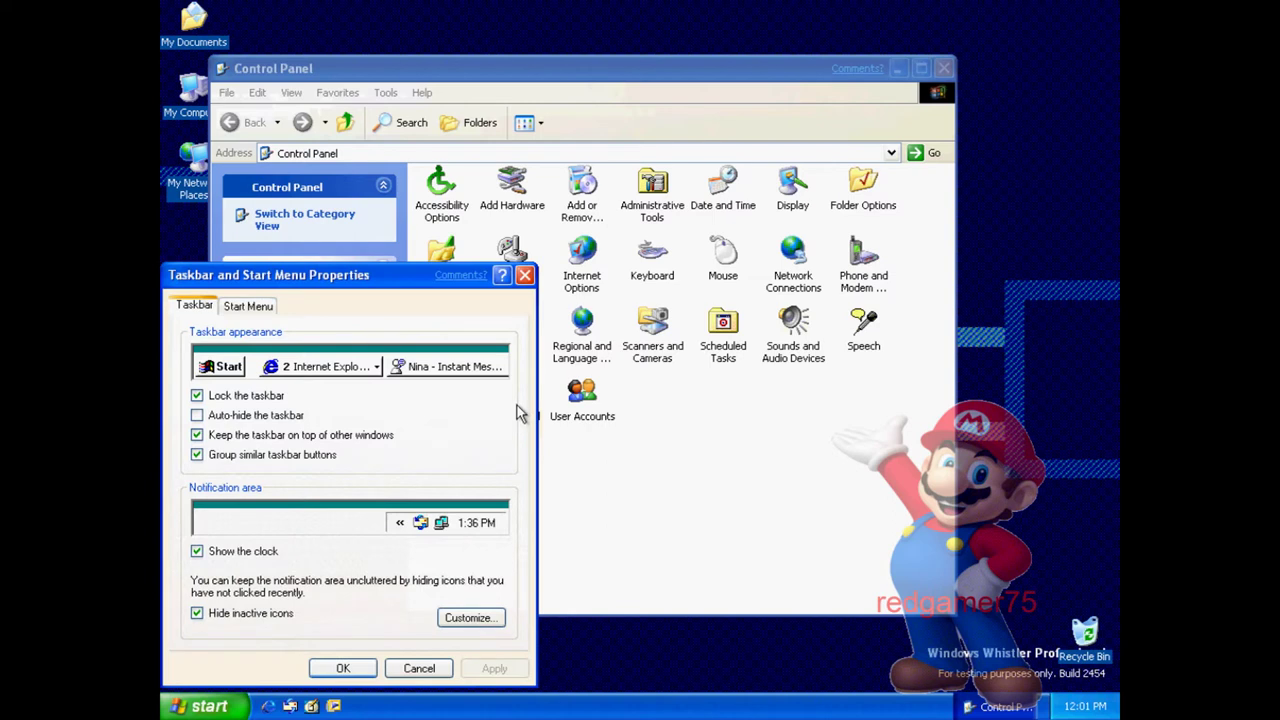
pyautogui.click(243, 306)
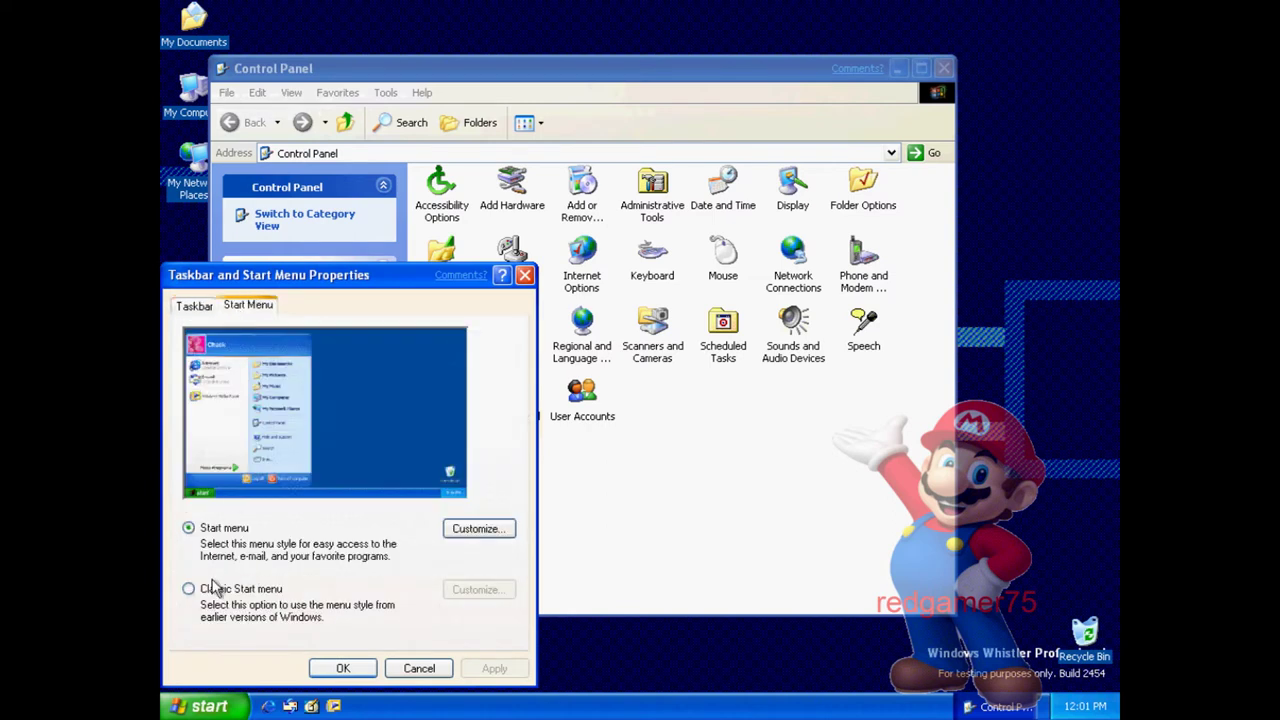
pyautogui.click(212, 586)
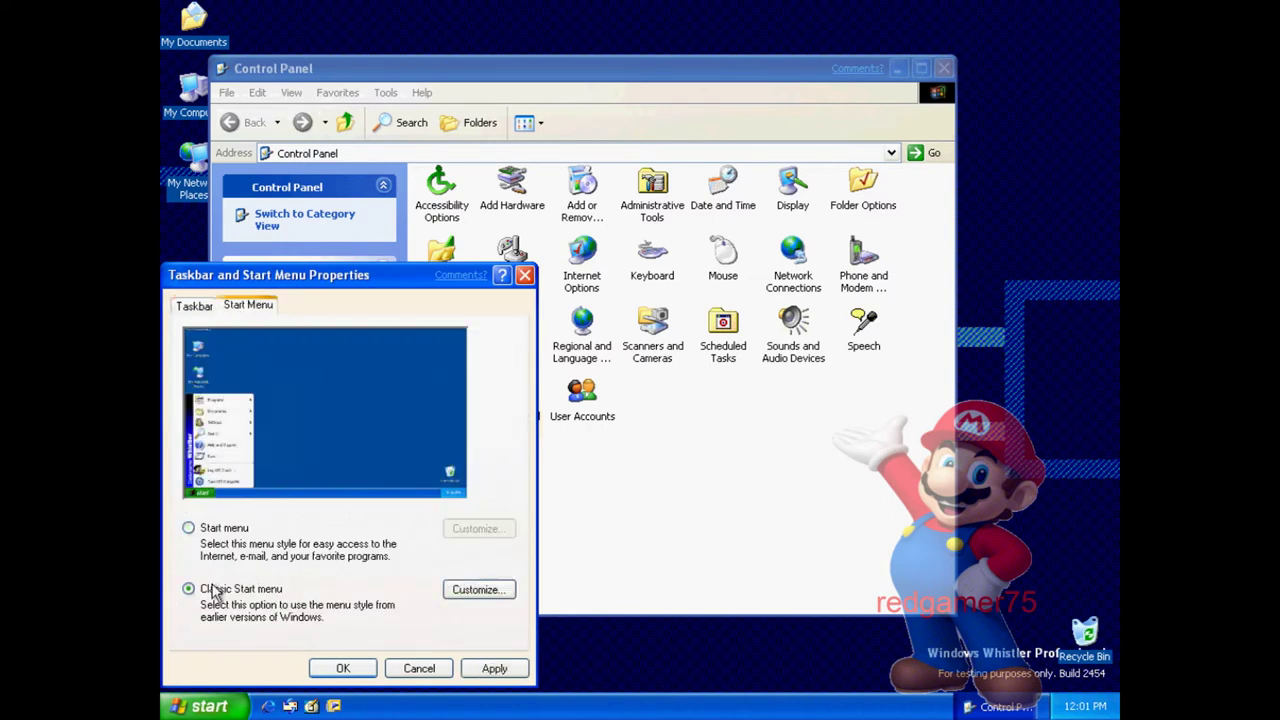
pyautogui.click(218, 532)
pyautogui.click(195, 306)
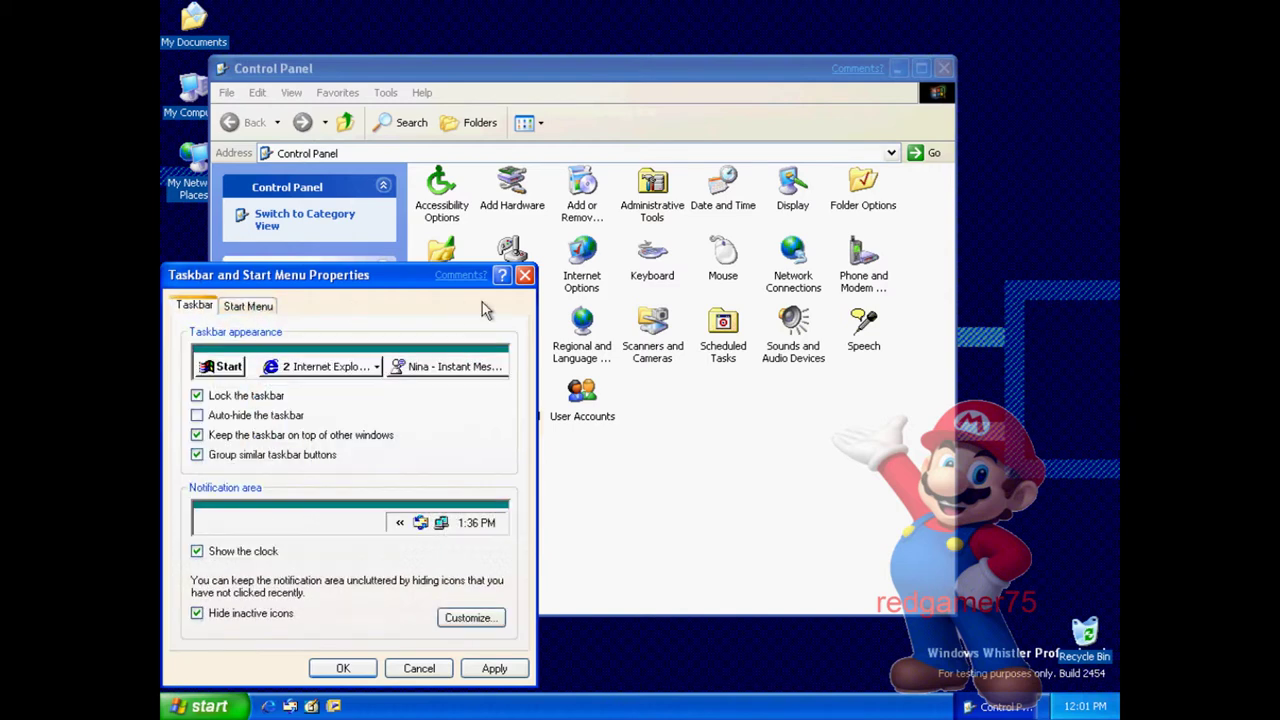
pyautogui.click(525, 275)
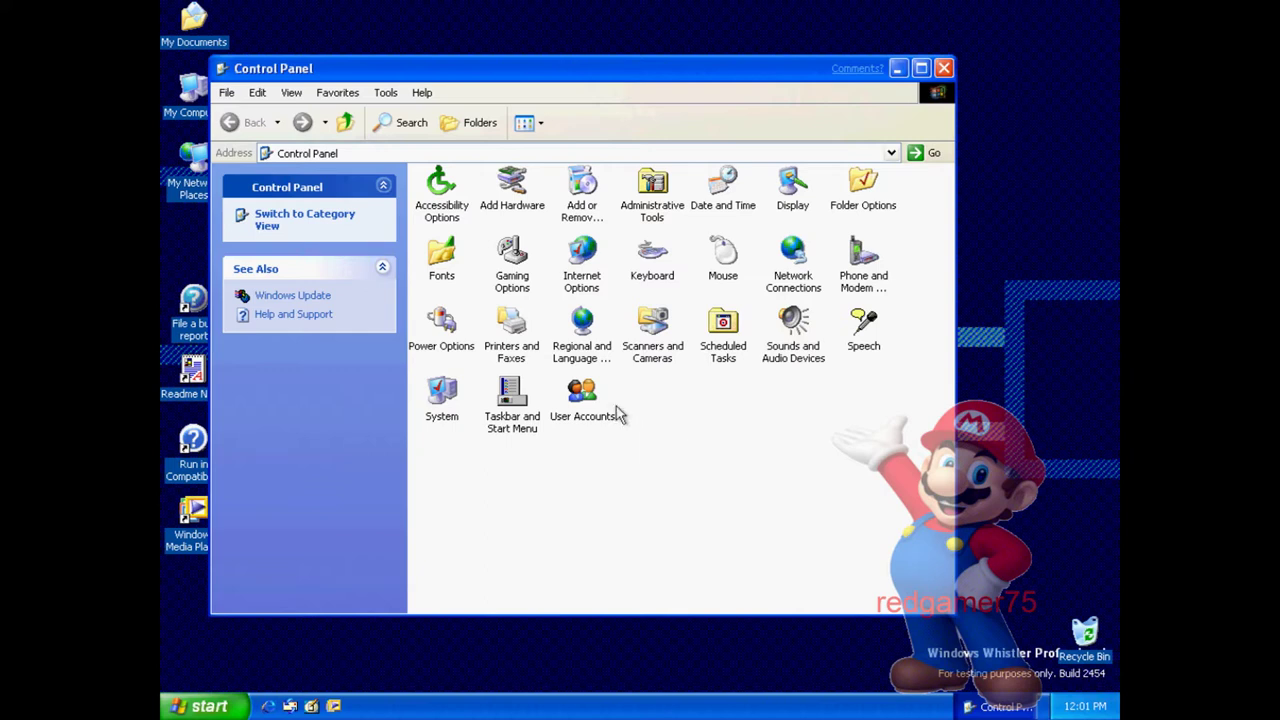
pyautogui.doubleClick(581, 395)
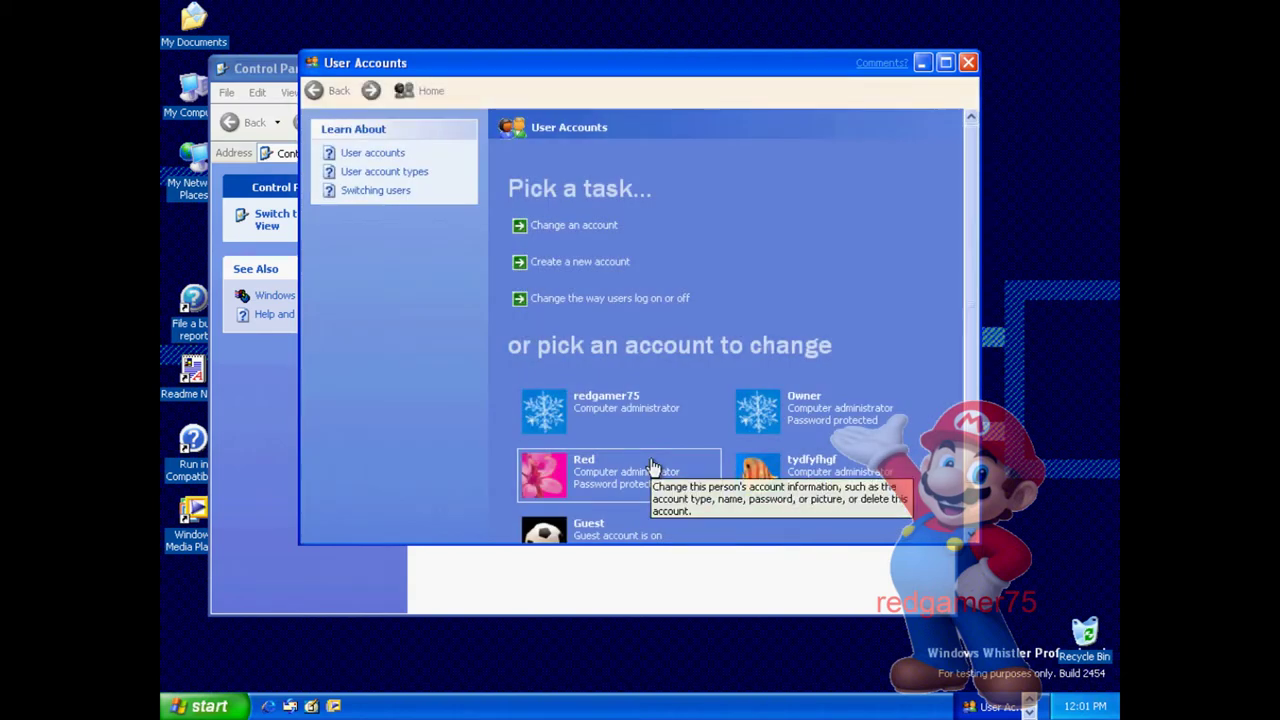
pyautogui.scroll(-2, 918, 322)
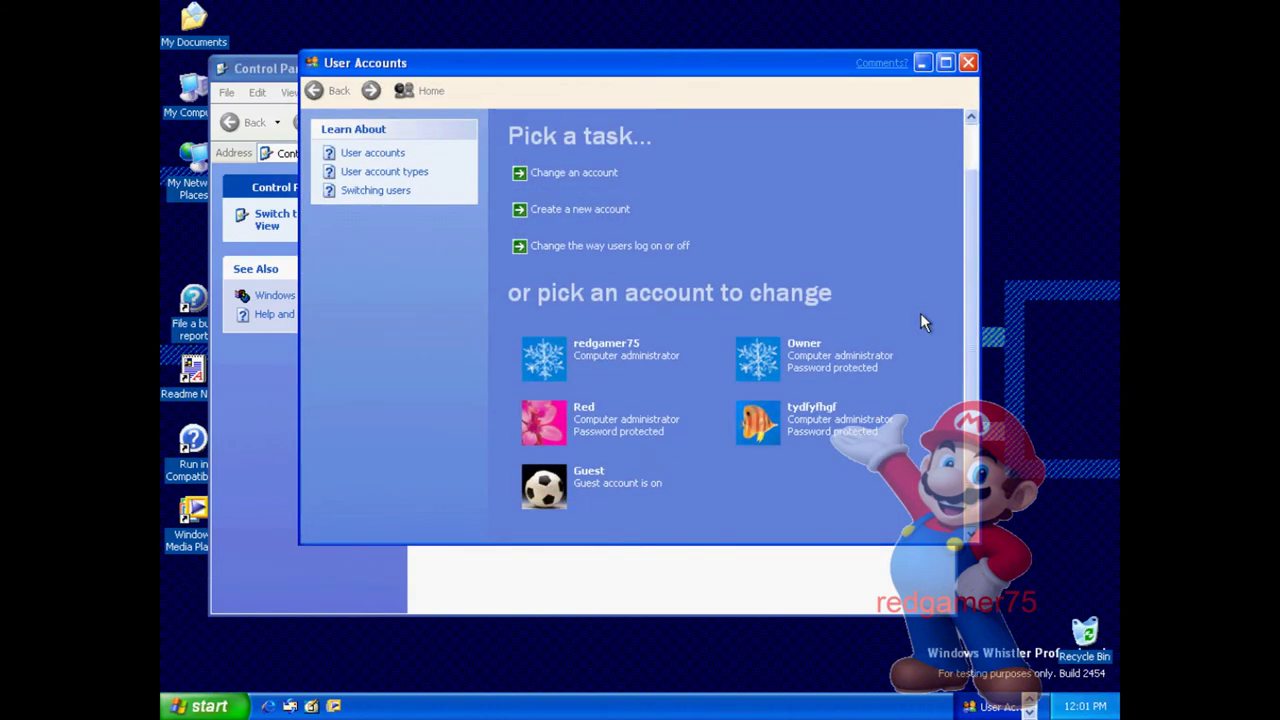
pyautogui.click(968, 63)
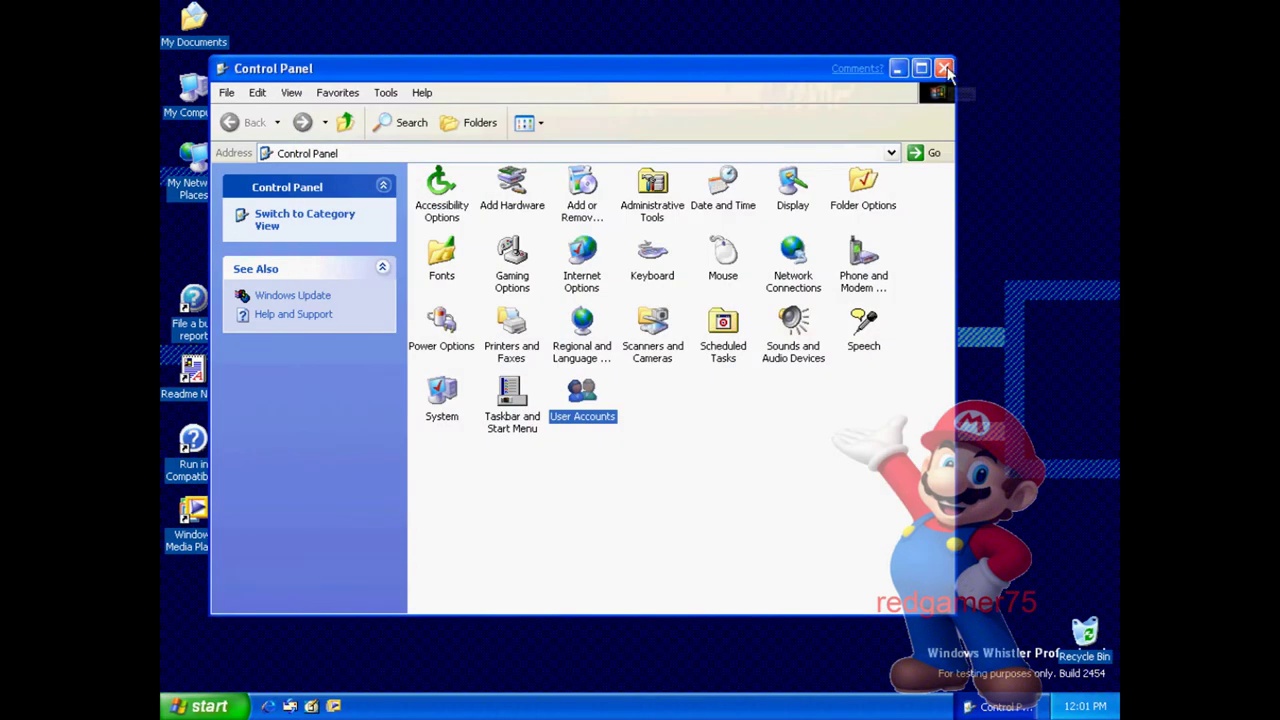
pyautogui.click(945, 69)
# View My Computer's System Properties, close them, and bring up the Start menu.
pyautogui.rightClick(210, 100)
pyautogui.click(269, 256)
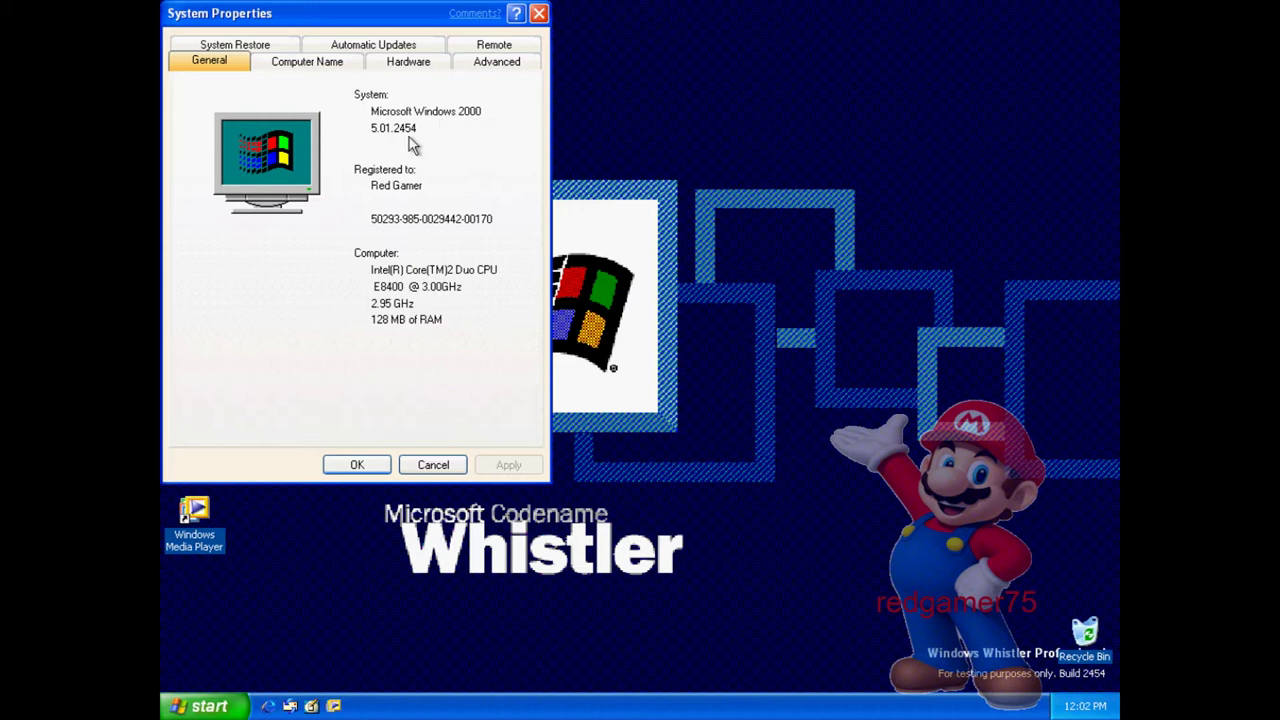
pyautogui.click(538, 13)
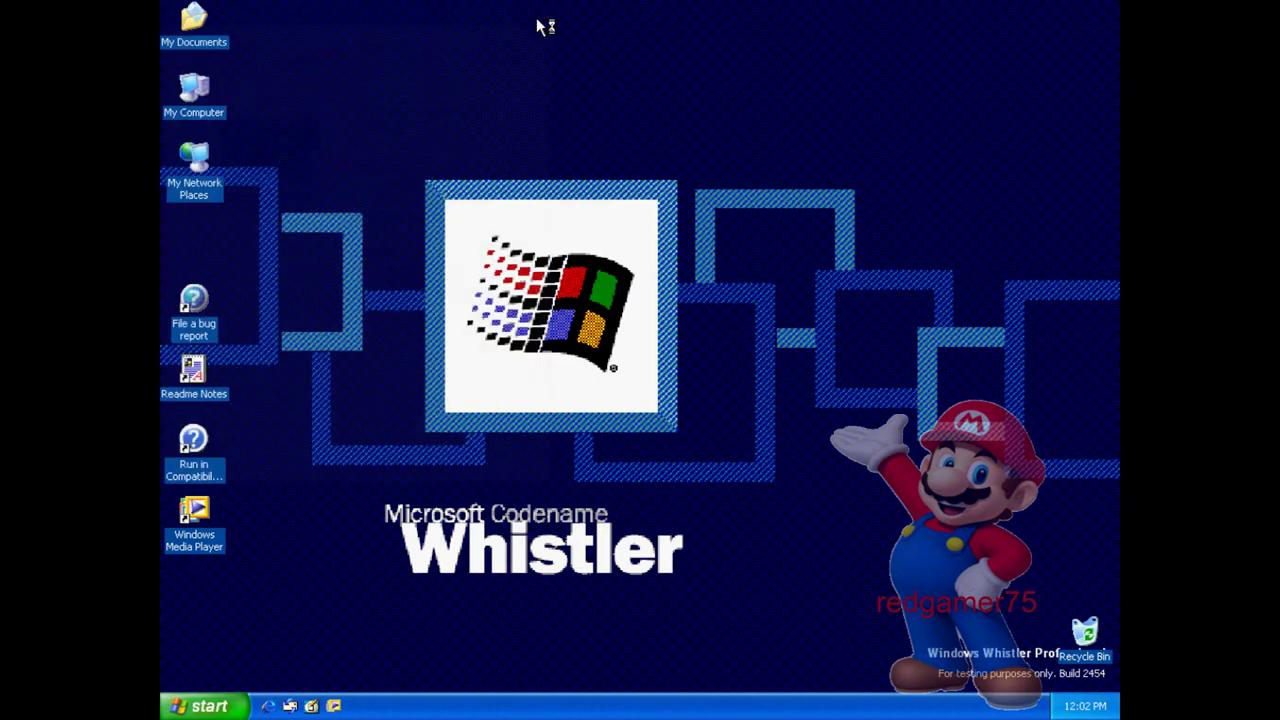
pyautogui.click(200, 707)
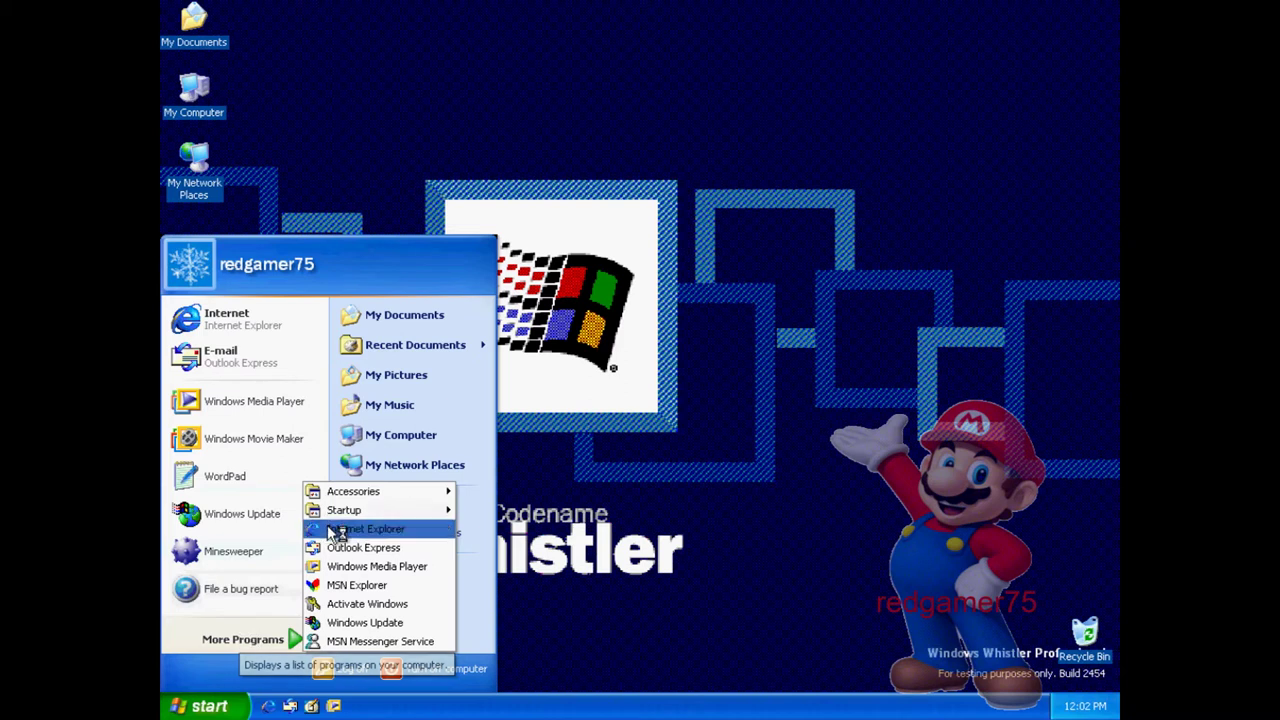
pyautogui.moveTo(353, 491)
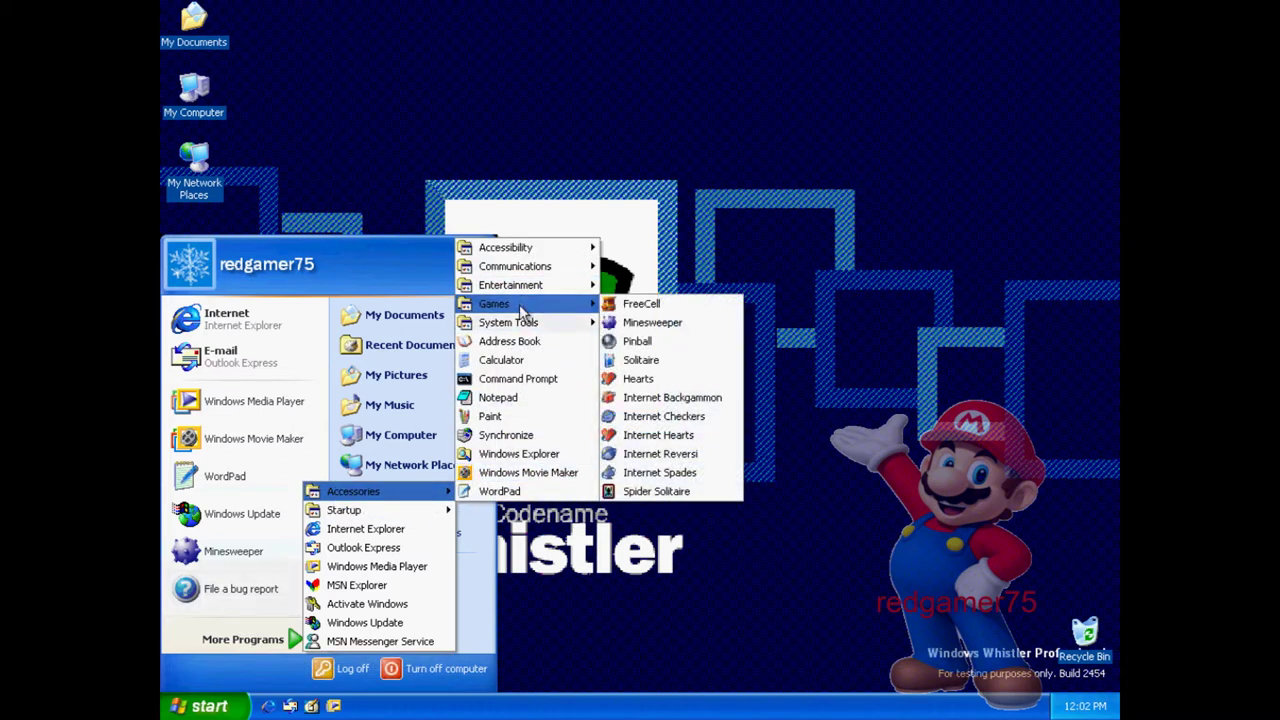
pyautogui.moveTo(508, 322)
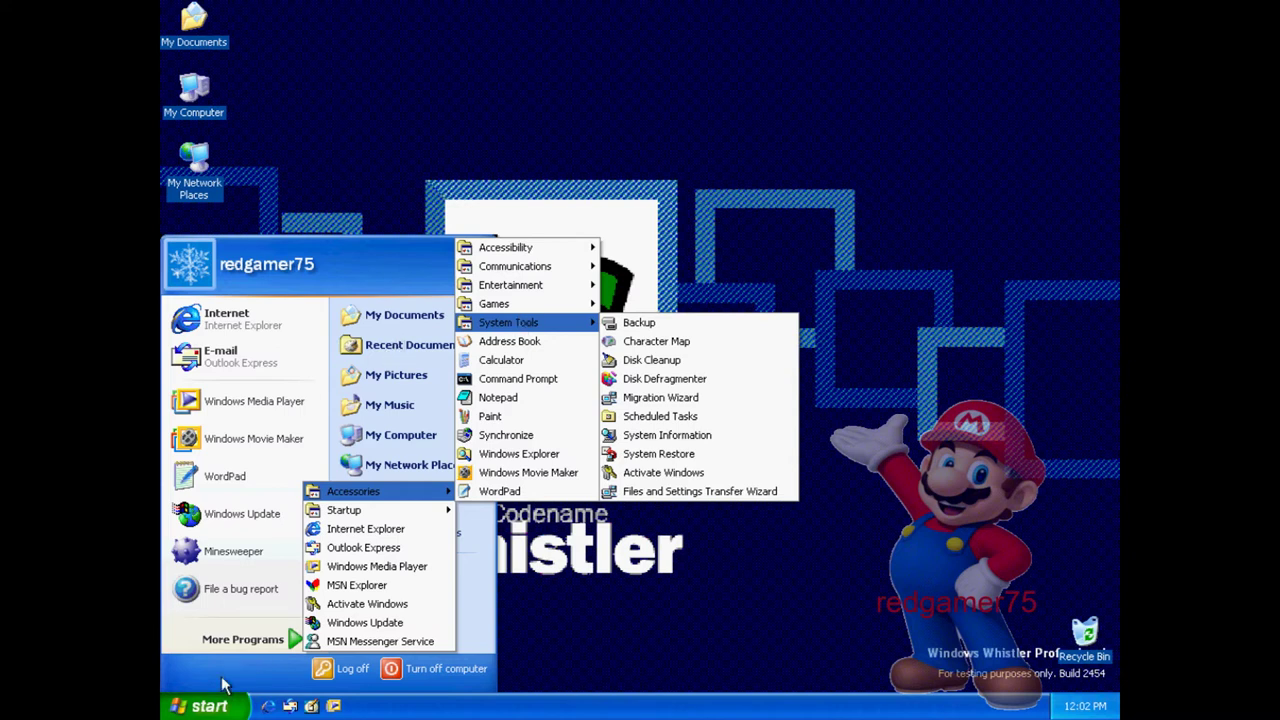
pyautogui.click(356, 630)
pyautogui.click(305, 652)
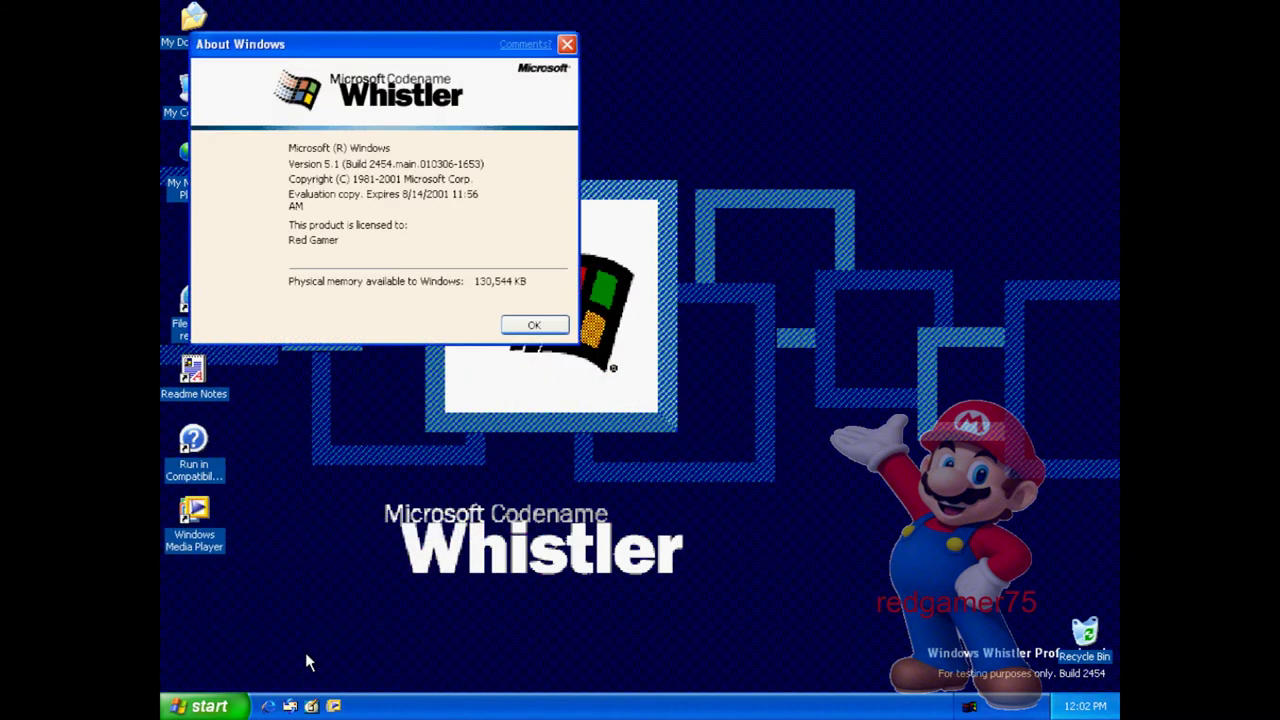
pyautogui.click(534, 325)
pyautogui.click(205, 705)
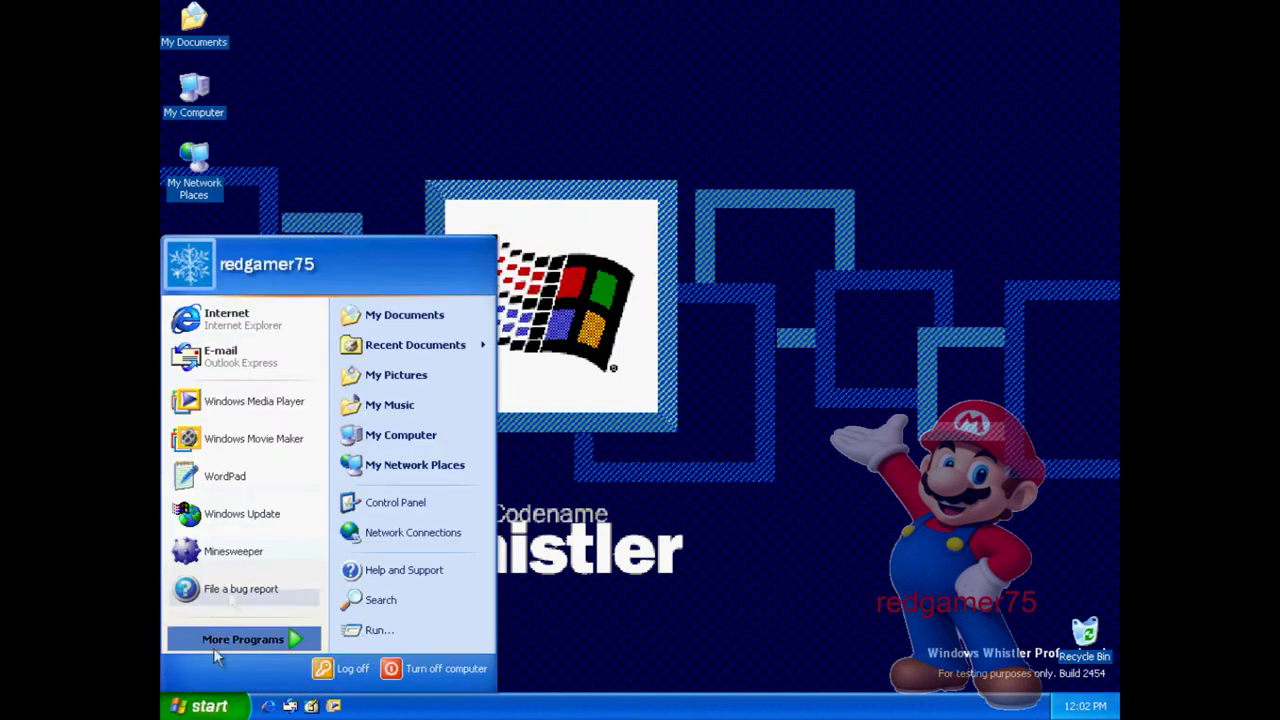
pyautogui.moveTo(243, 639)
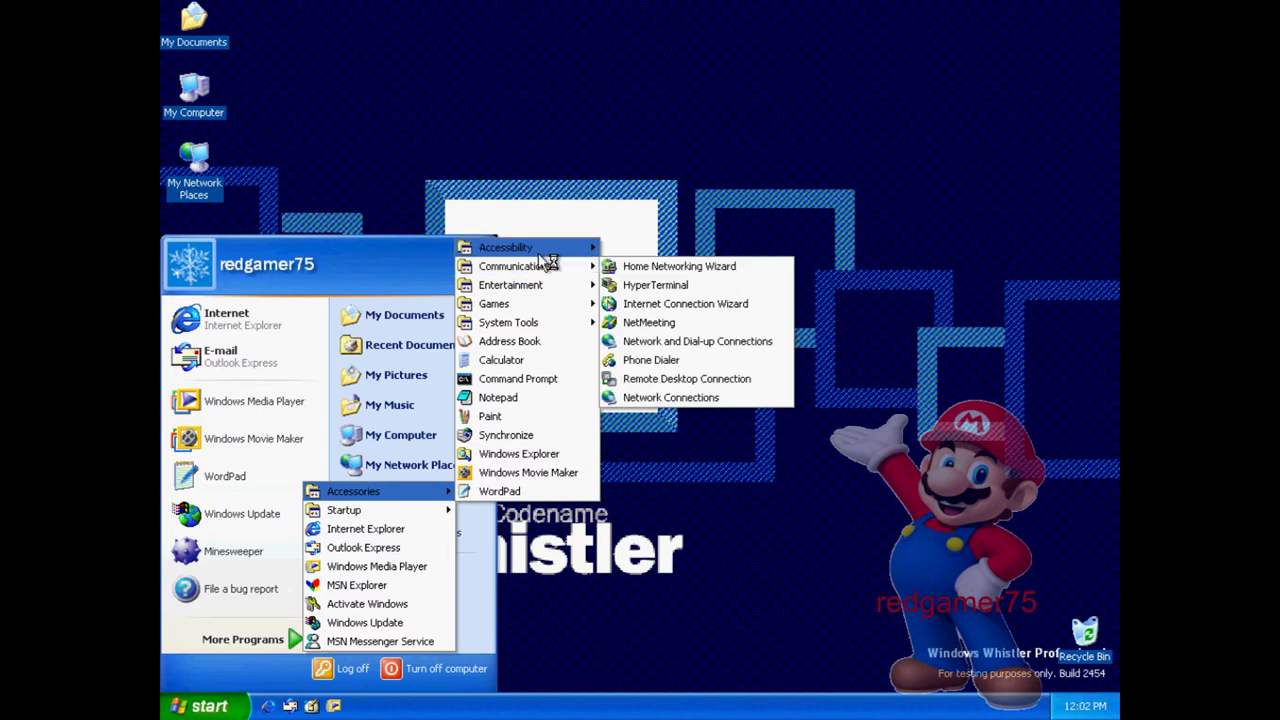
pyautogui.moveTo(505, 247)
pyautogui.click(531, 190)
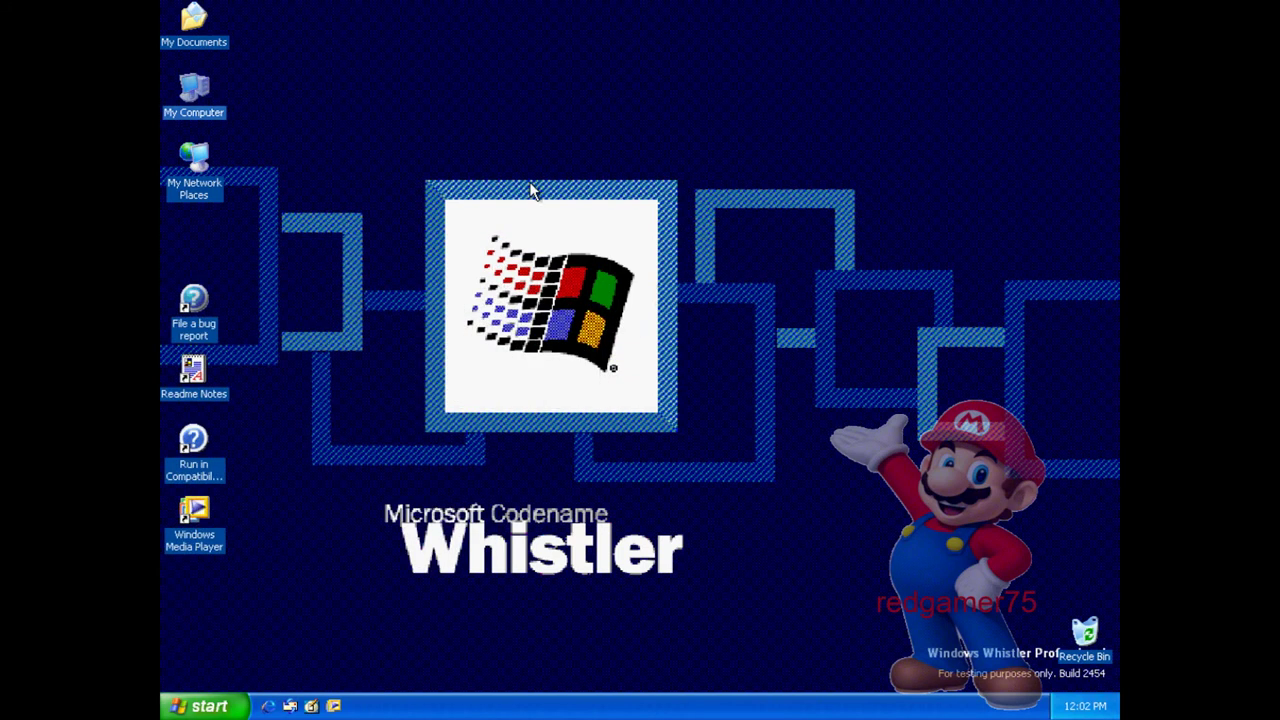
# Launch Internet Explorer, go to the Google address, and open YouTube.
pyautogui.click(270, 707)
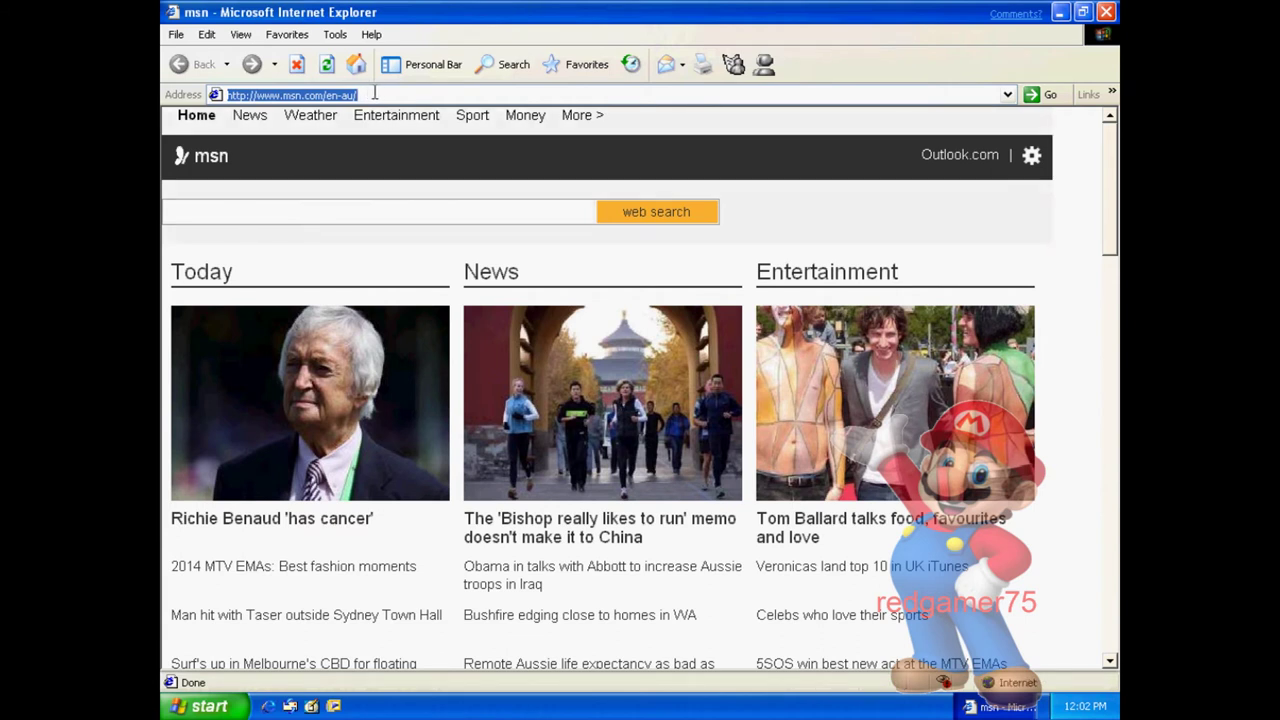
pyautogui.write('www.google.co')
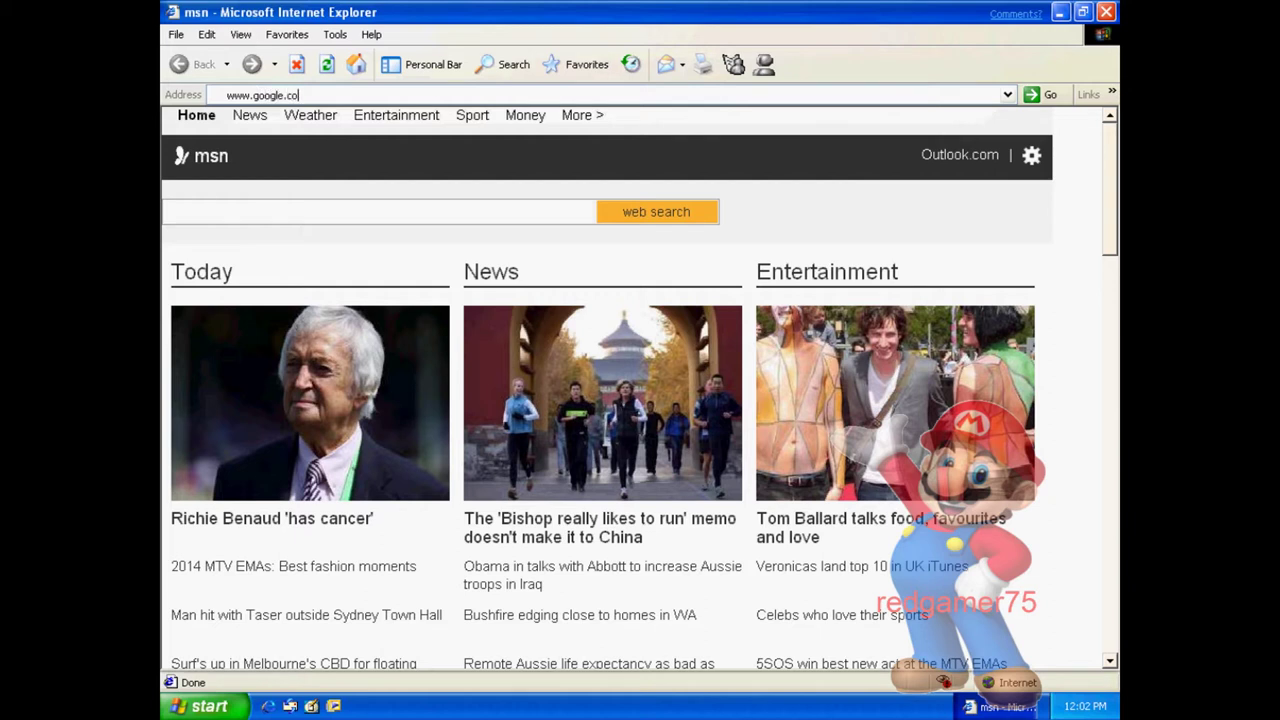
pyautogui.press('Return')
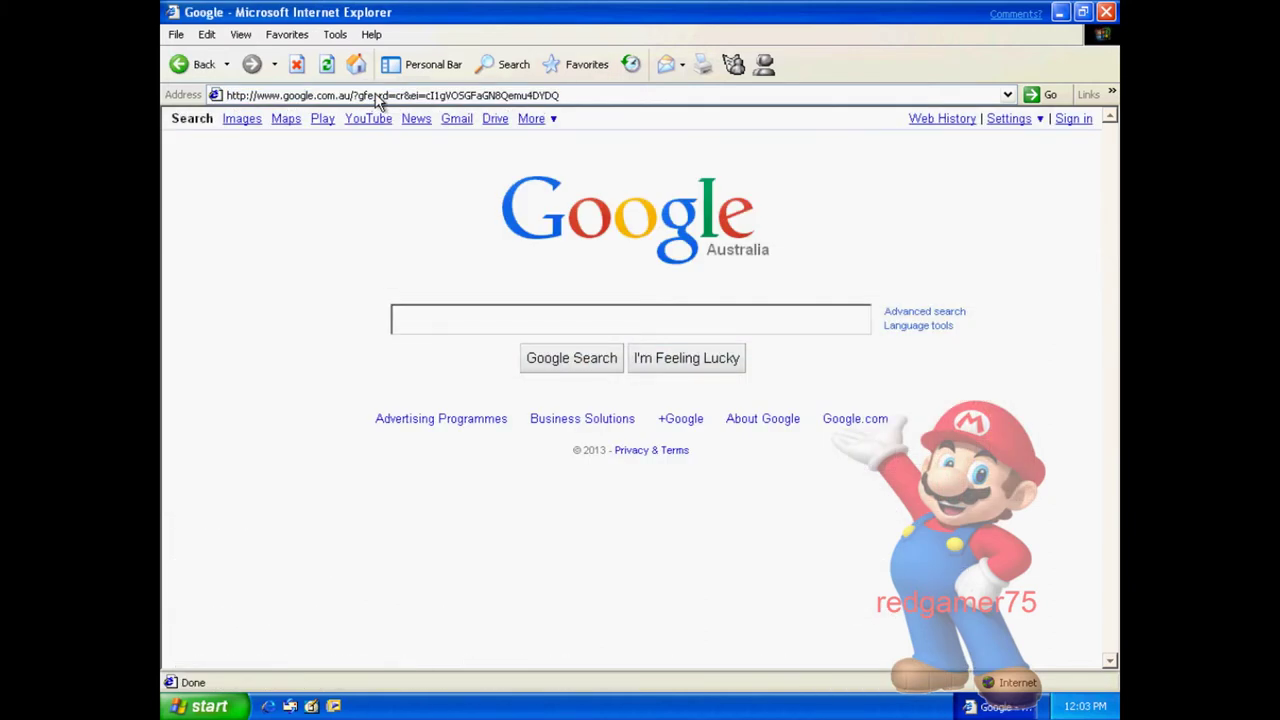
pyautogui.click(368, 119)
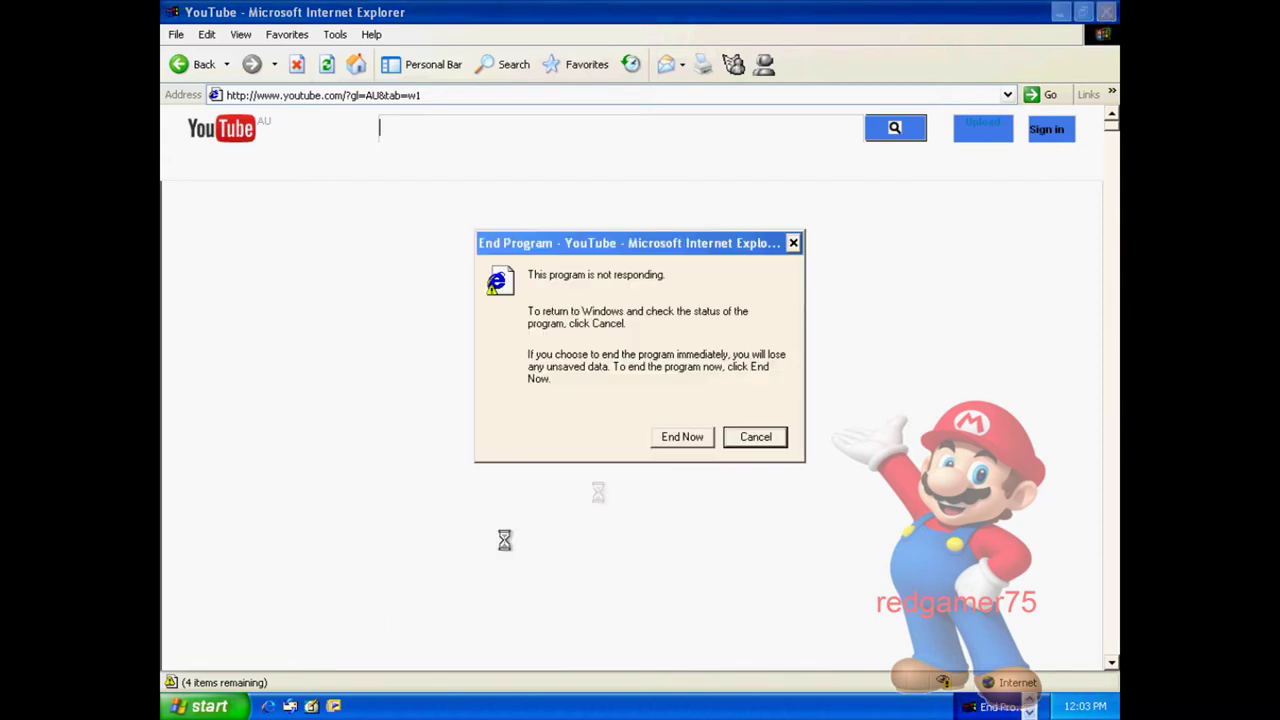
# End the hung browser and decline sending the hang error report.
pyautogui.click(682, 446)
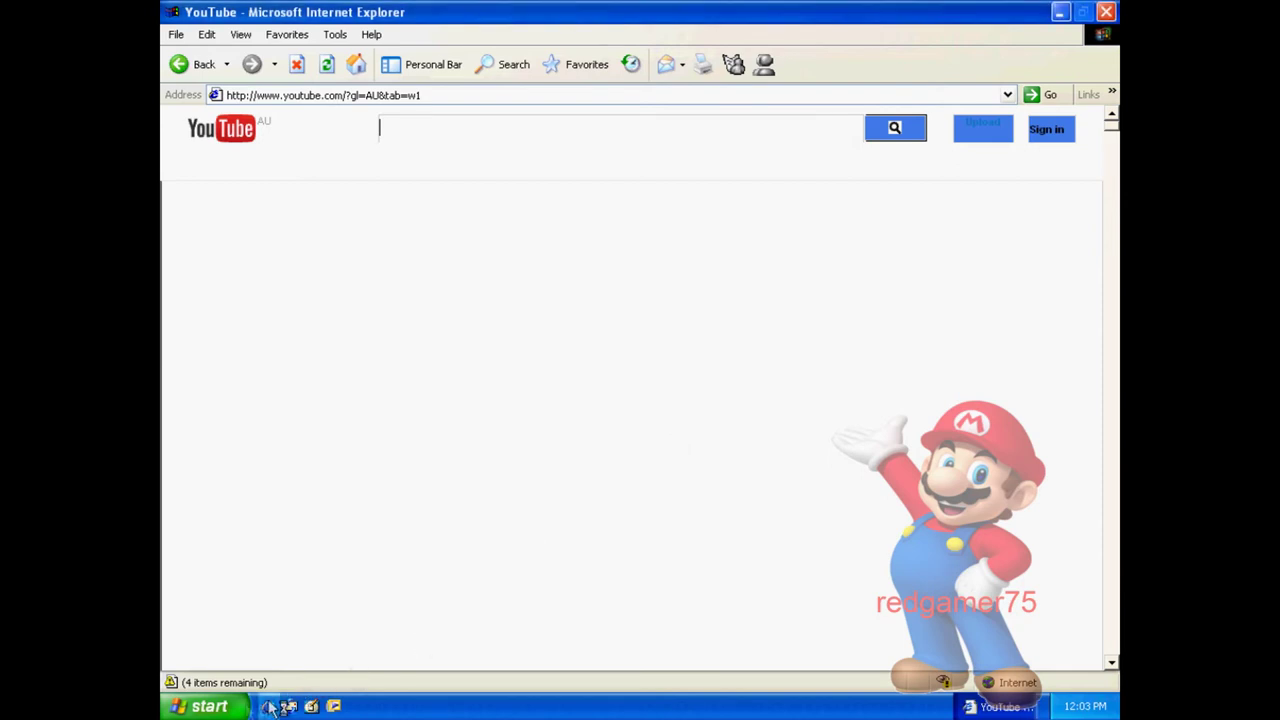
pyautogui.click(229, 708)
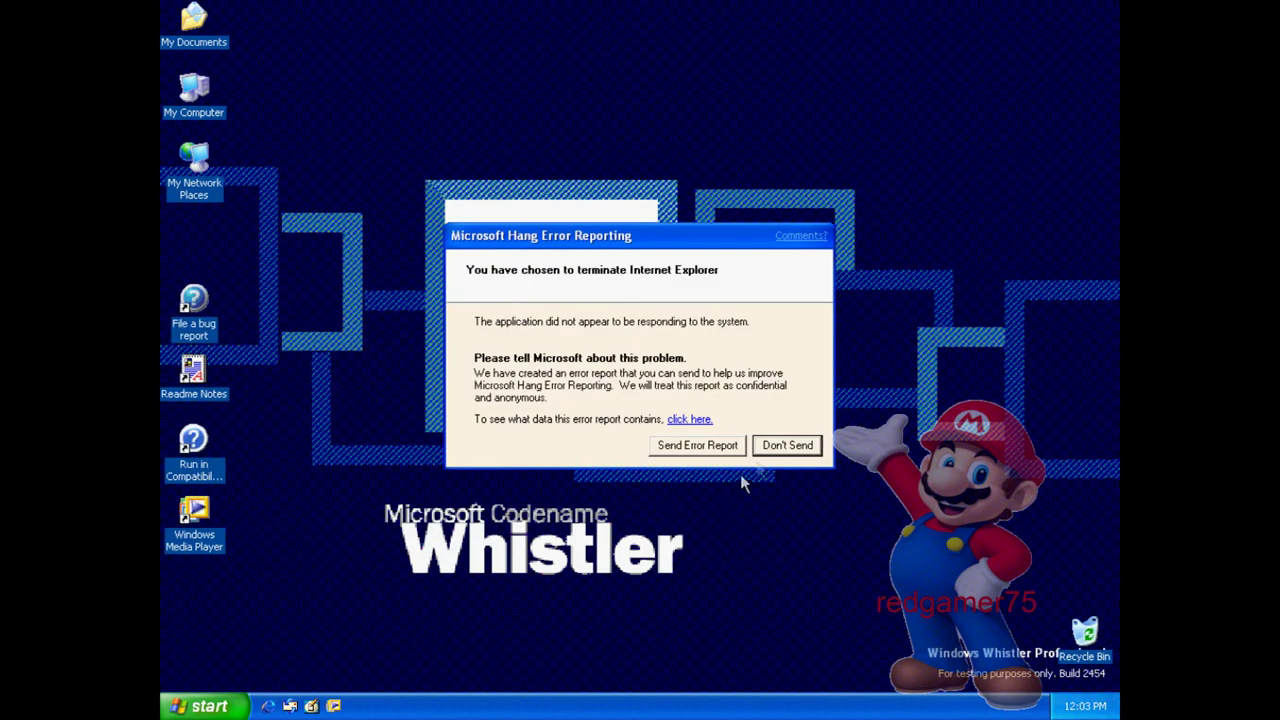
pyautogui.click(786, 446)
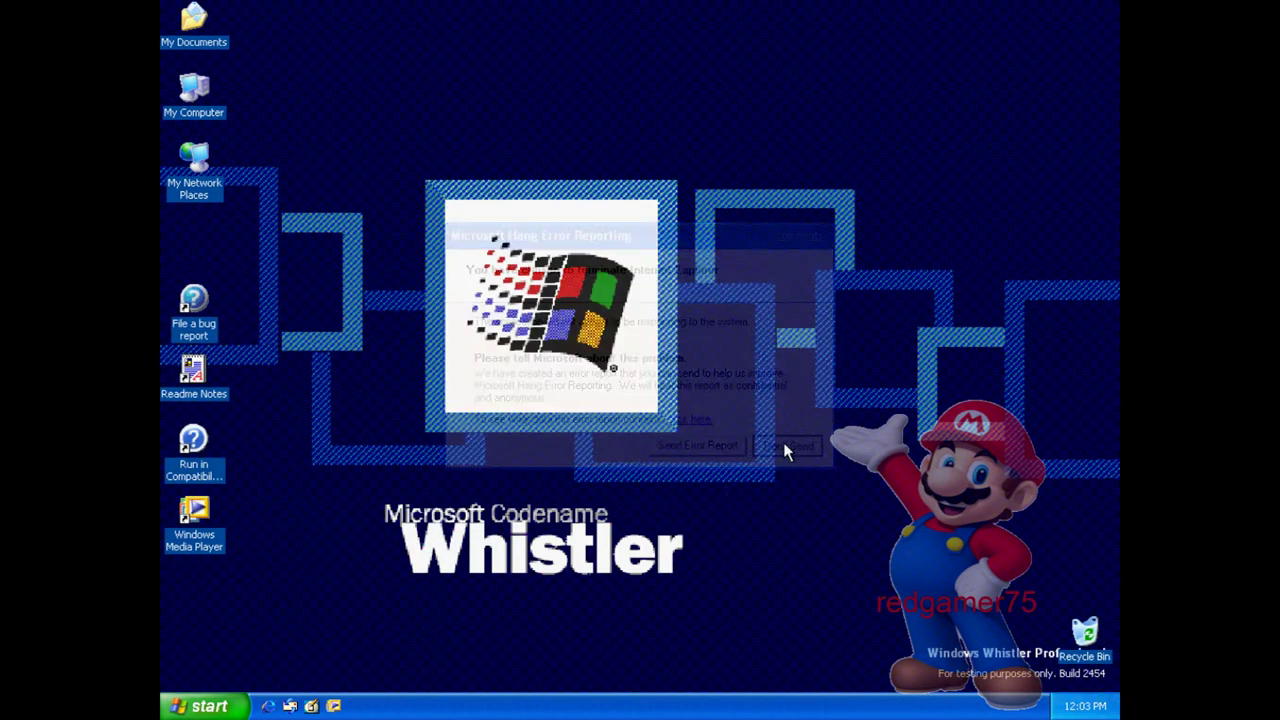
# Launch Windows Update from the Start menu, then close the Internet Explorer support page it opens.
pyautogui.click(193, 711)
pyautogui.click(278, 512)
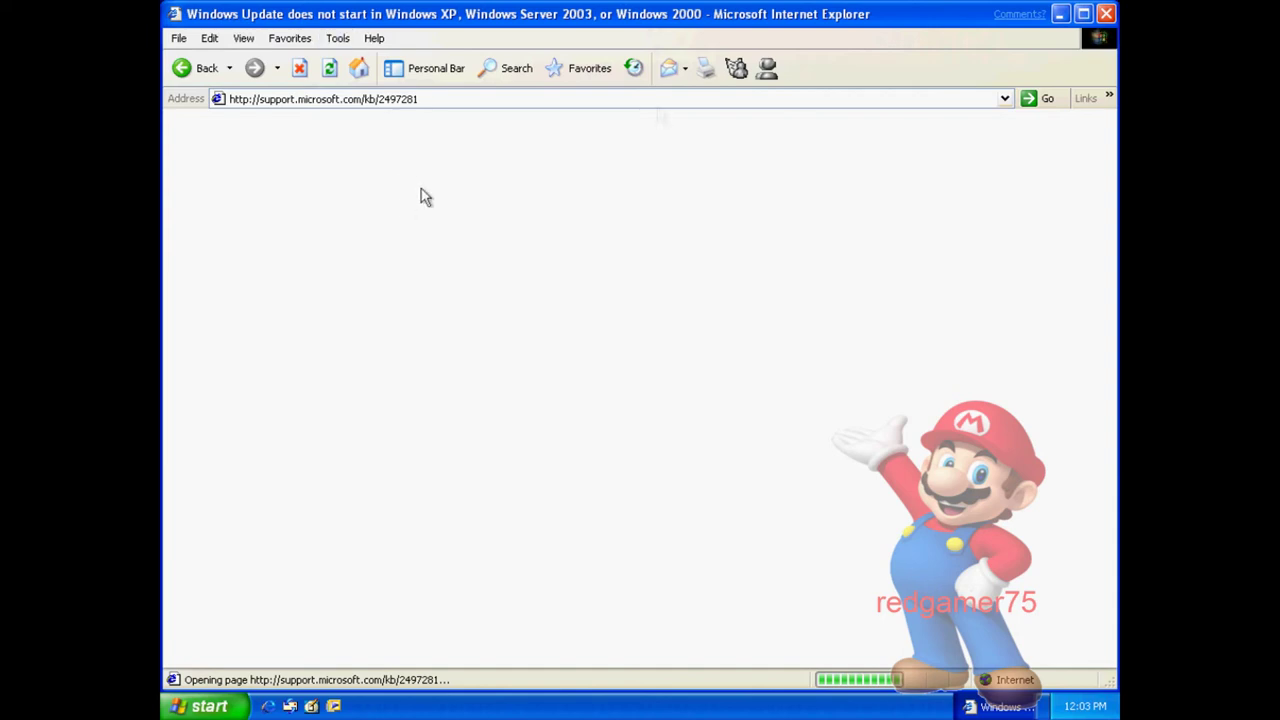
pyautogui.click(1108, 12)
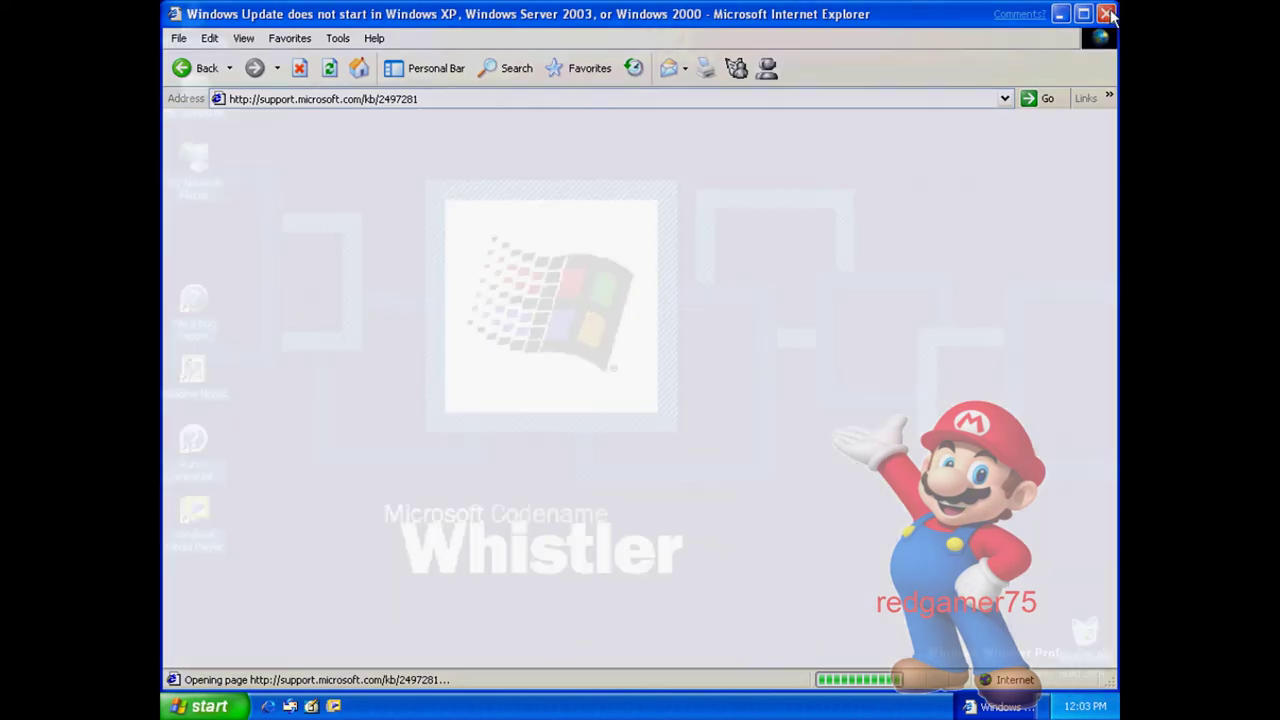
pyautogui.click(197, 713)
pyautogui.moveTo(243, 639)
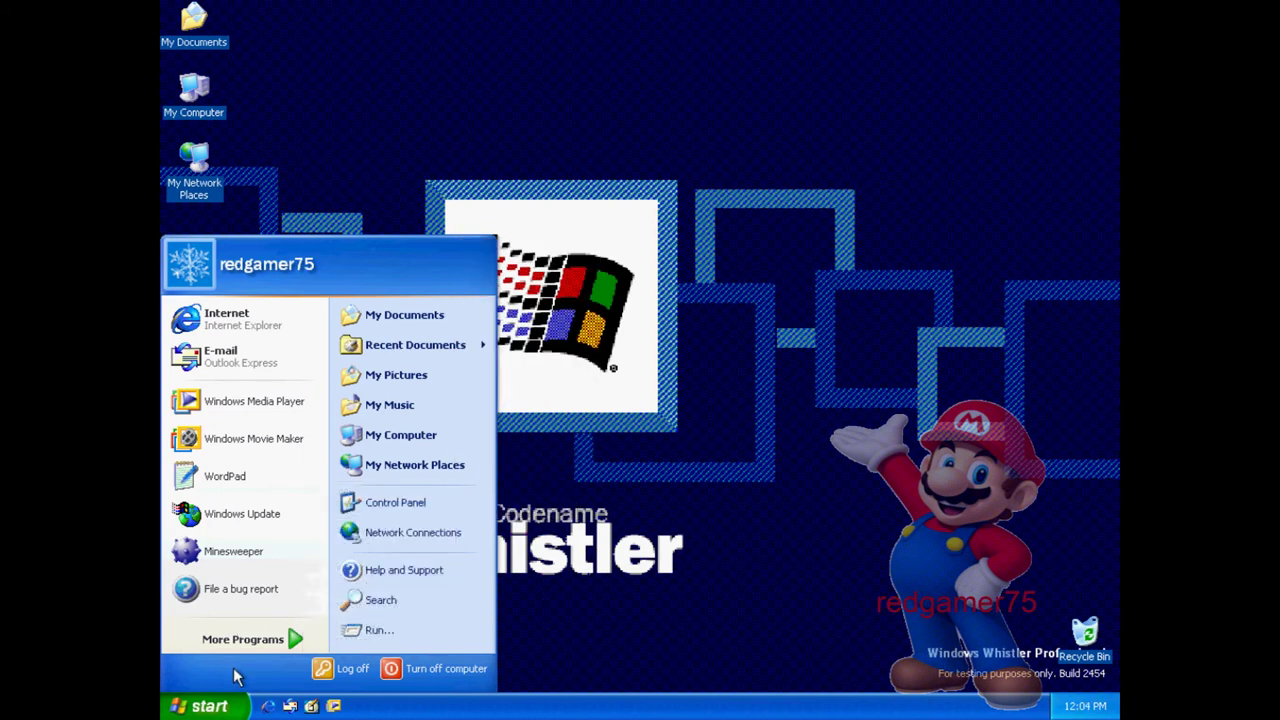
pyautogui.click(401, 320)
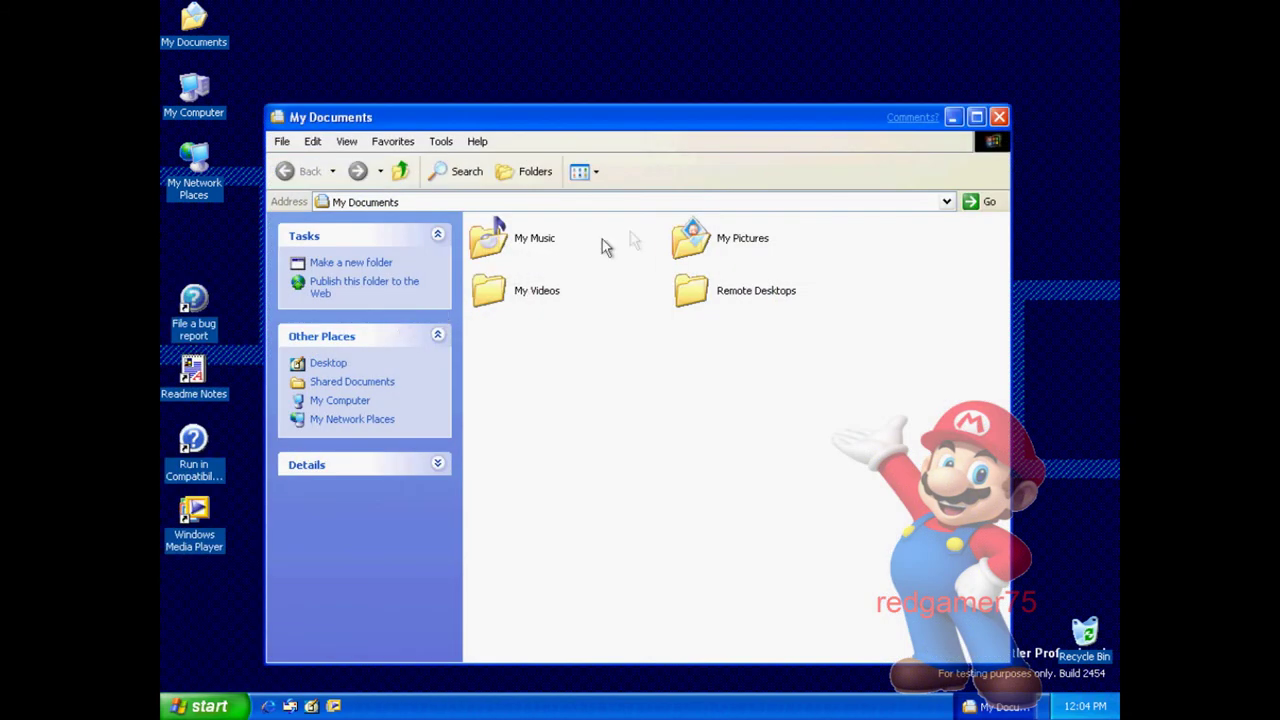
pyautogui.doubleClick(700, 238)
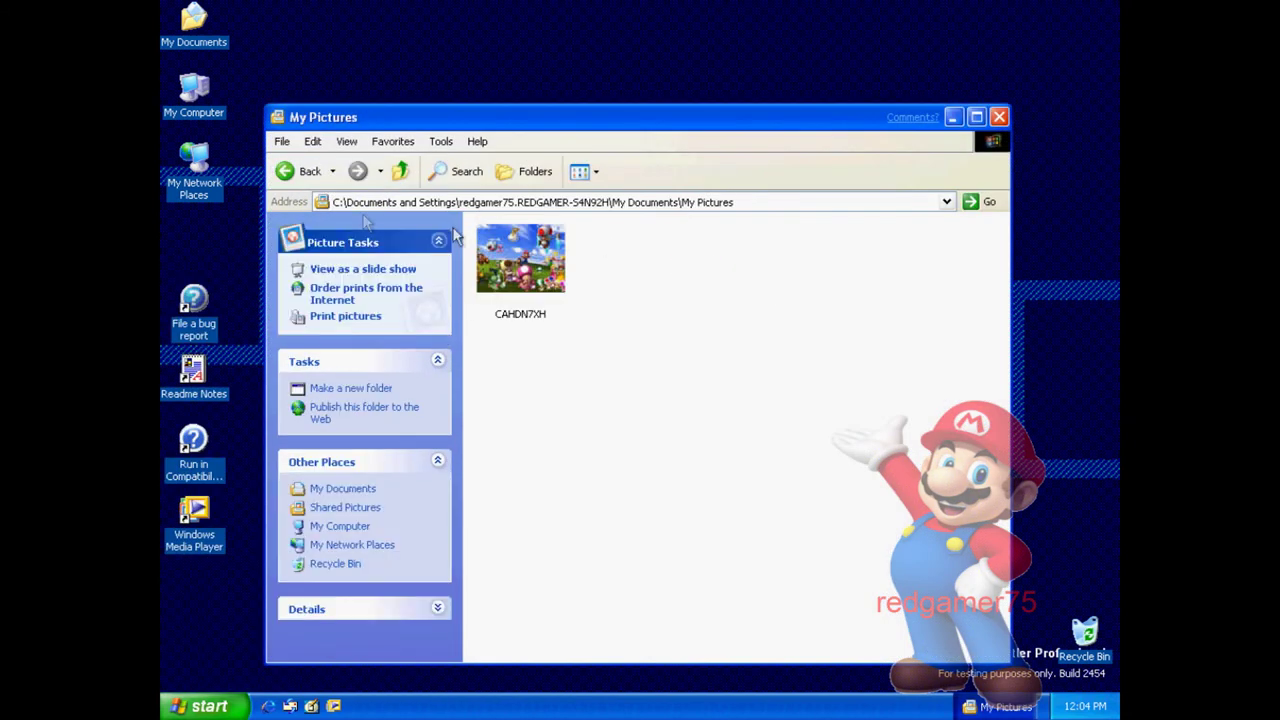
pyautogui.click(305, 171)
pyautogui.doubleClick(910, 240)
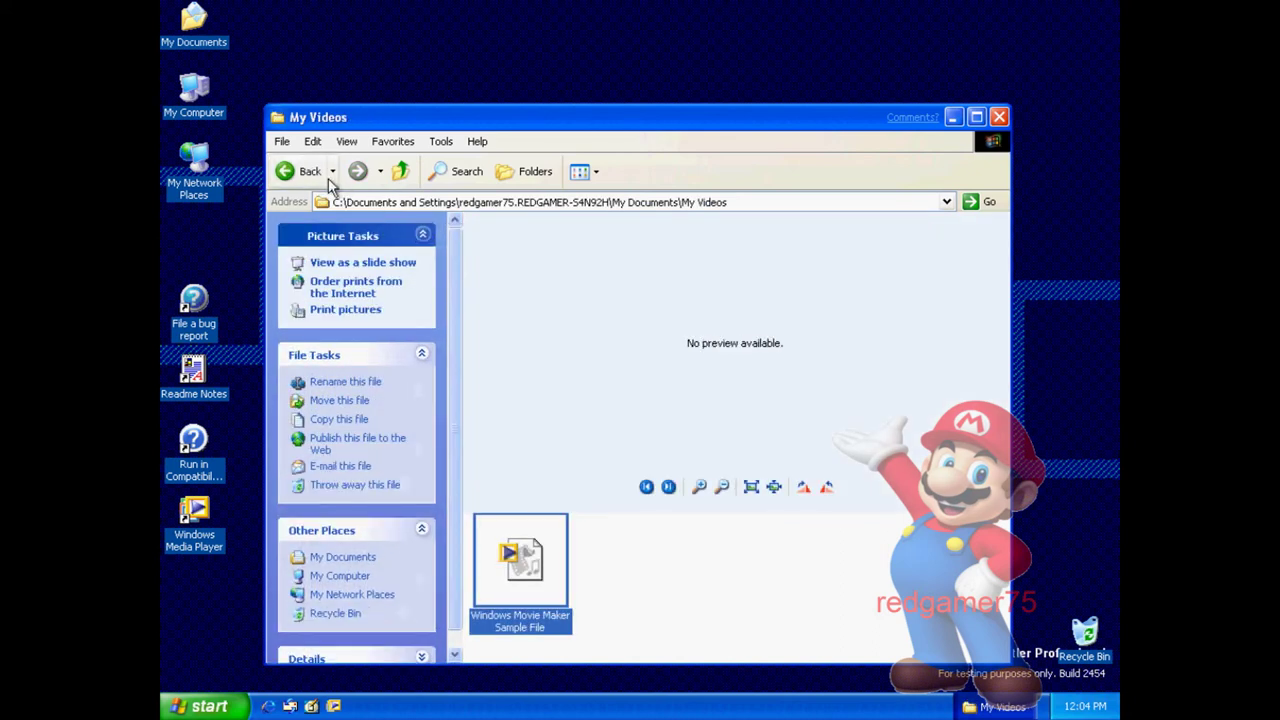
pyautogui.click(310, 173)
pyautogui.doubleClick(486, 285)
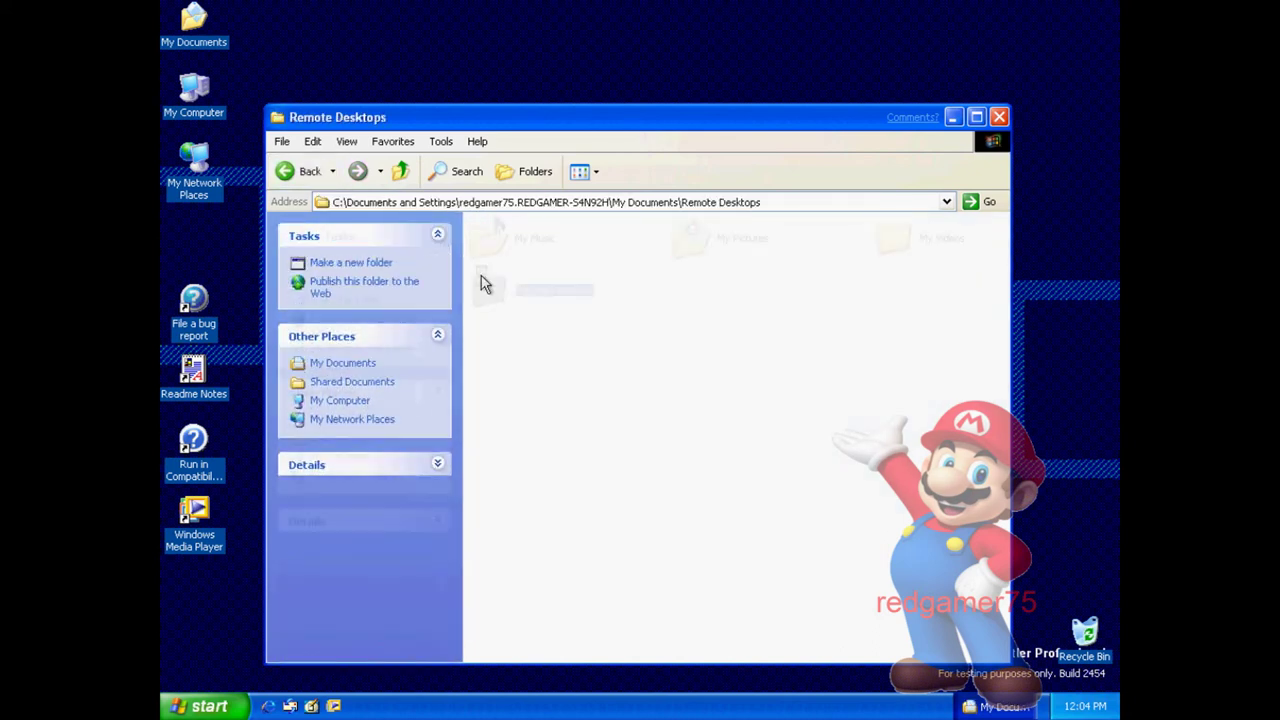
pyautogui.click(308, 170)
pyautogui.click(998, 120)
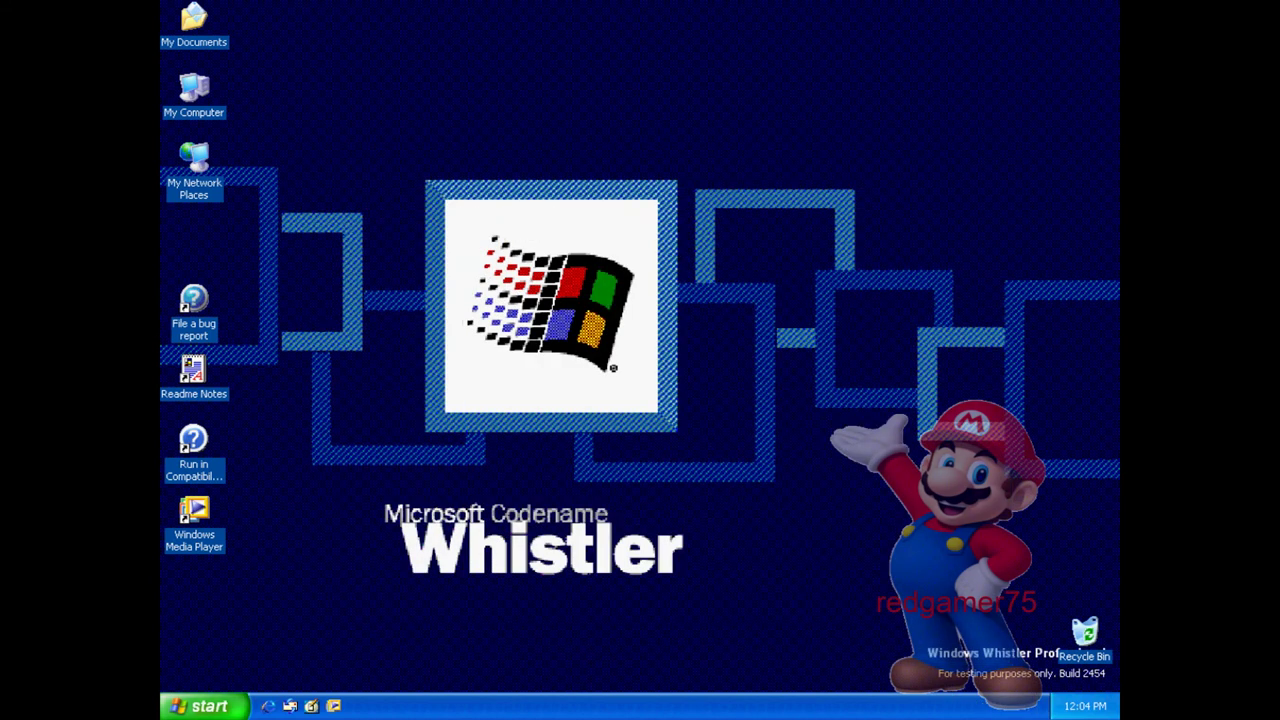
pyautogui.press('super')
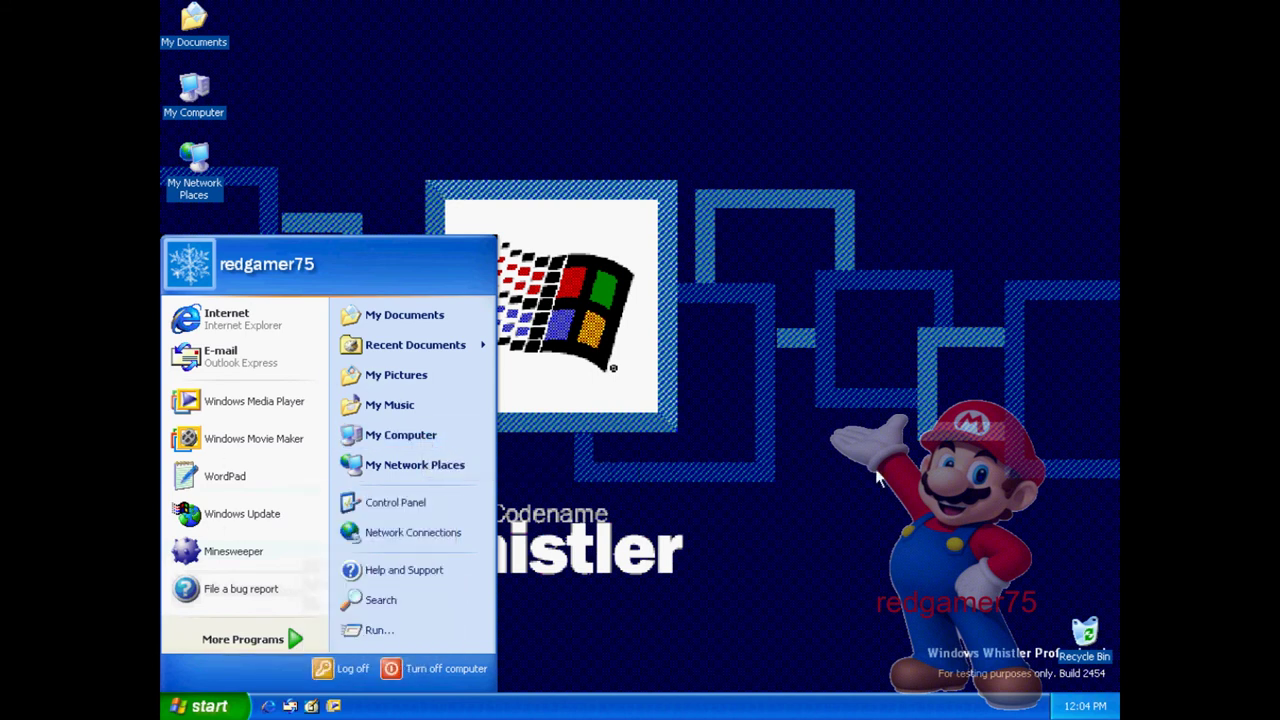
pyautogui.click(427, 604)
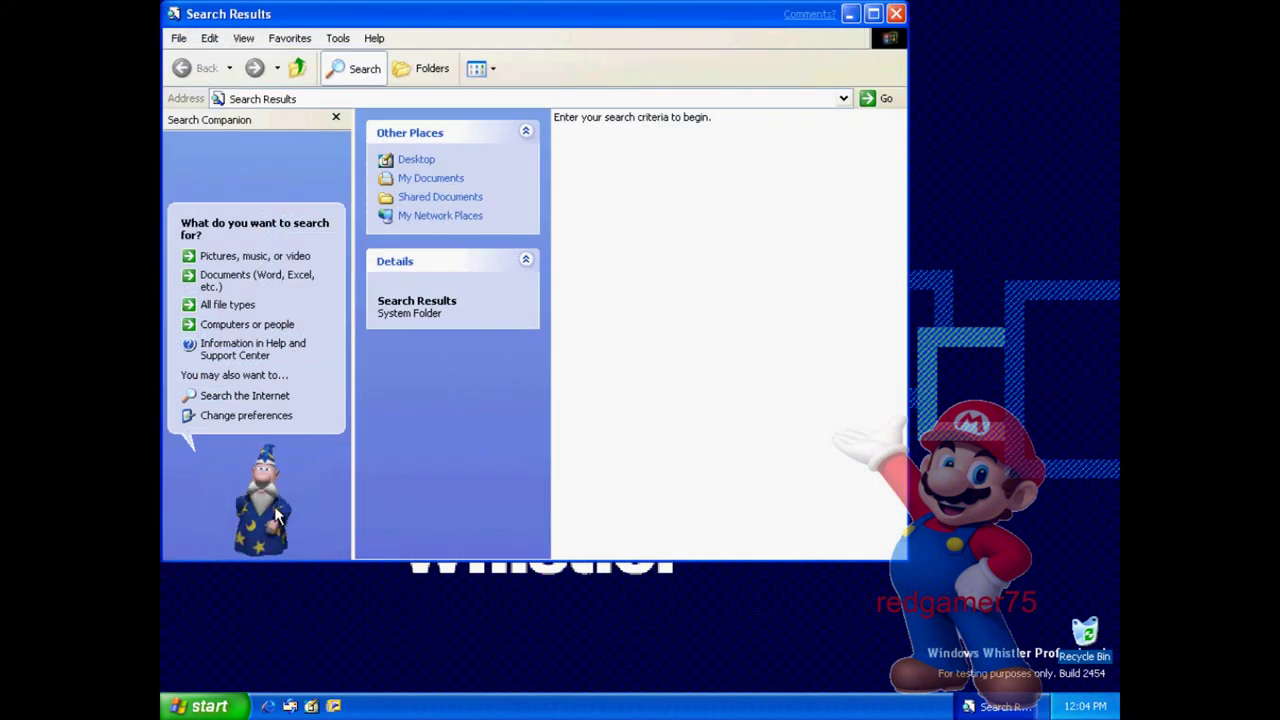
pyautogui.click(268, 416)
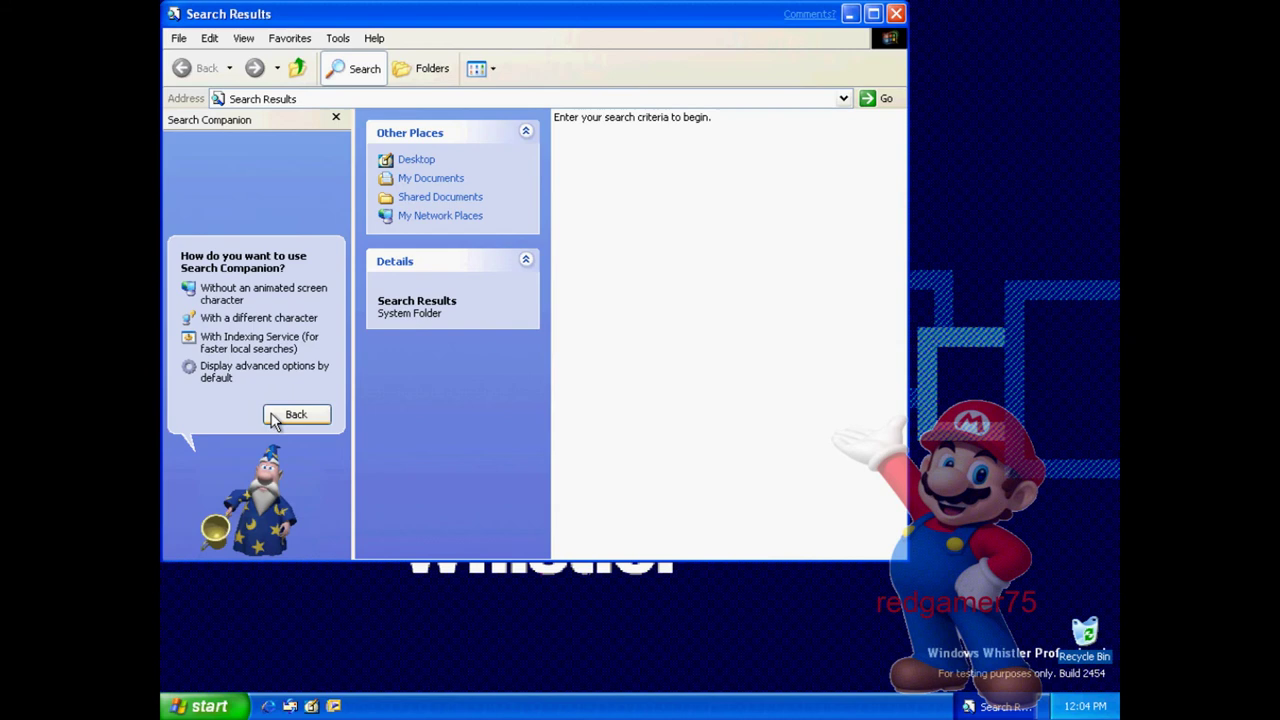
pyautogui.click(276, 330)
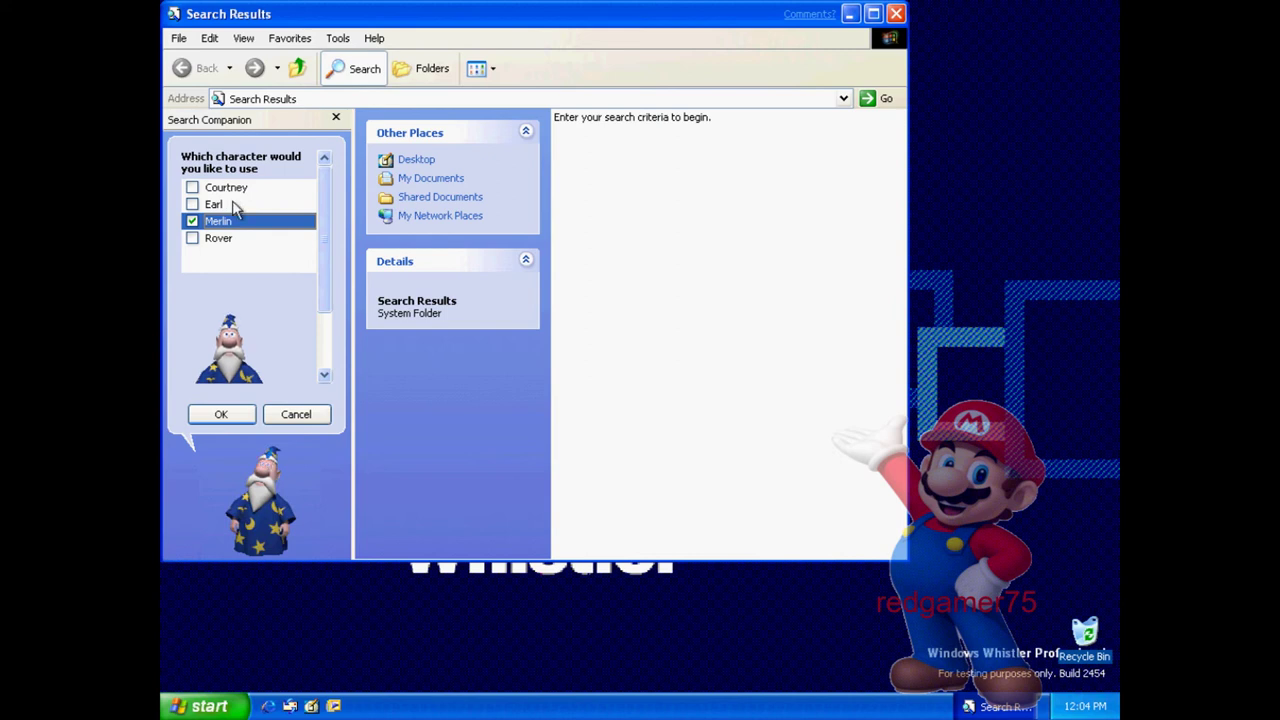
pyautogui.click(296, 418)
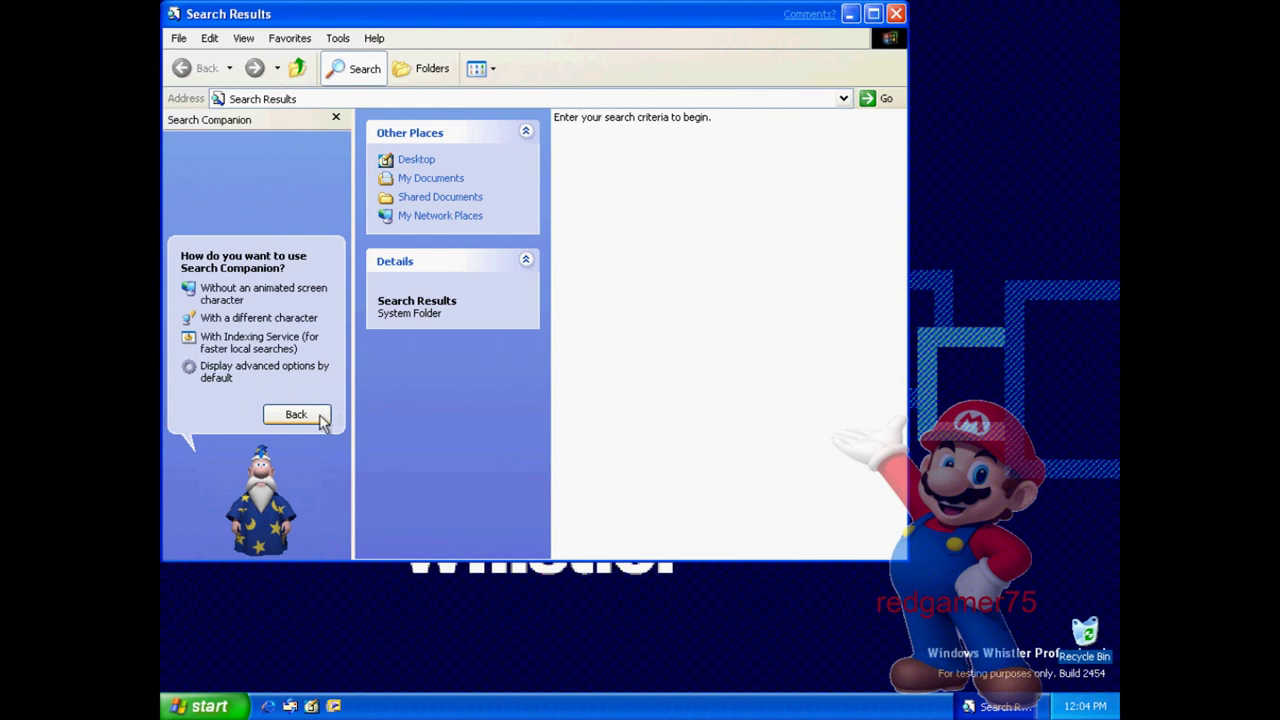
pyautogui.click(320, 421)
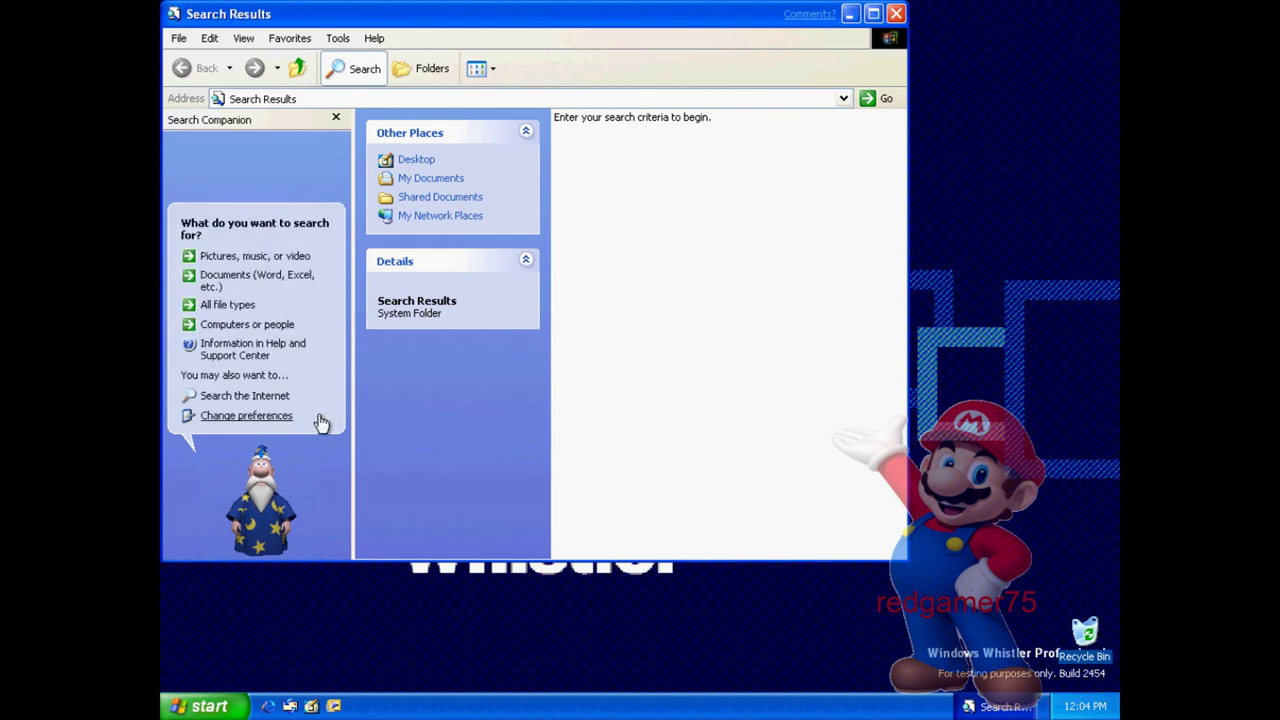
pyautogui.click(896, 14)
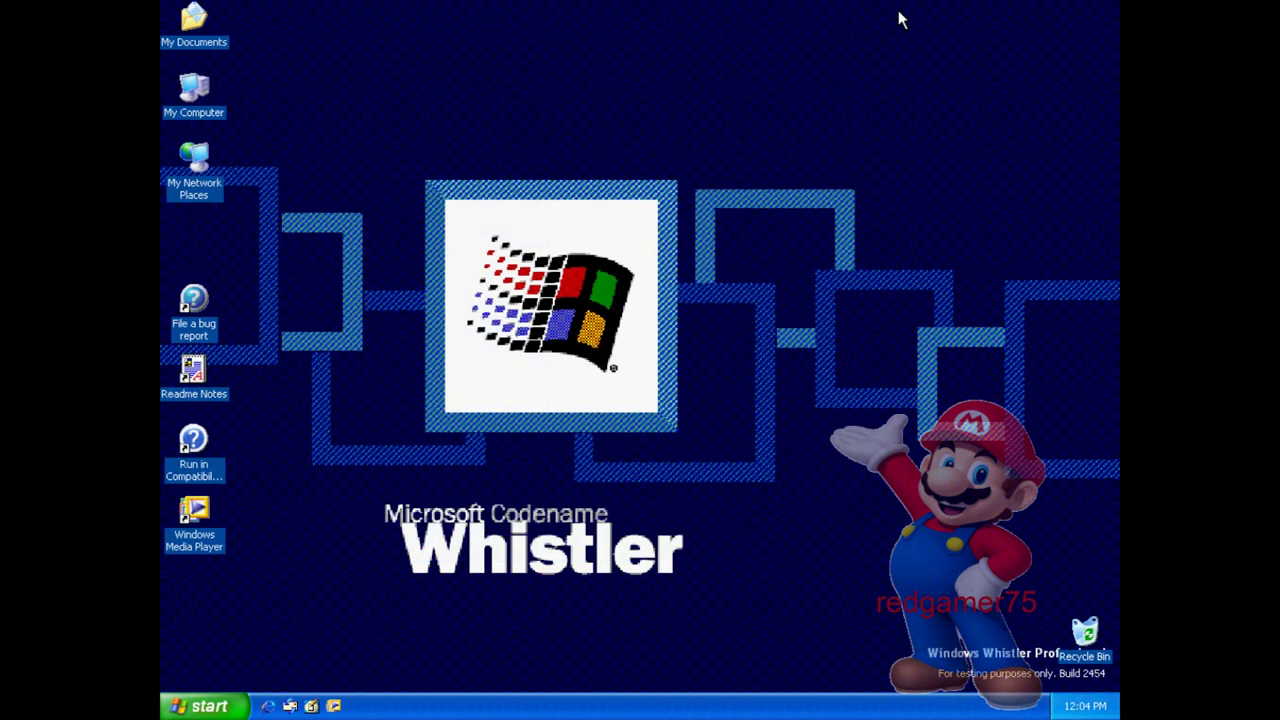